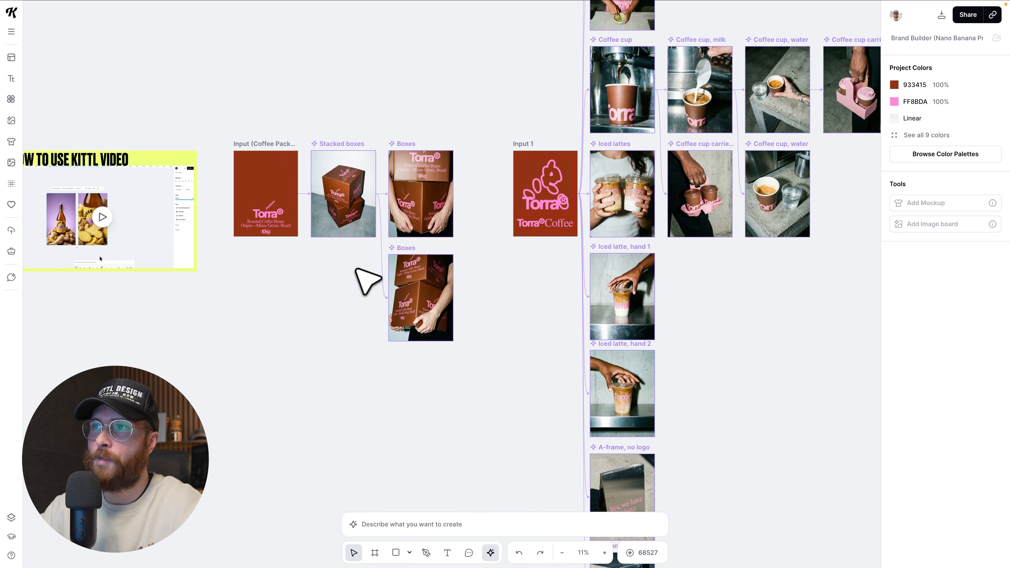
Select the coffee packaging input artboard to view its size and color settings, and deselect it.
{"action": "scroll", "coordinate": [355, 269], "scroll_direction": "up", "scroll_amount": 2}
{"action": "scroll", "coordinate": [327, 234], "scroll_direction": "up", "scroll_amount": 2}
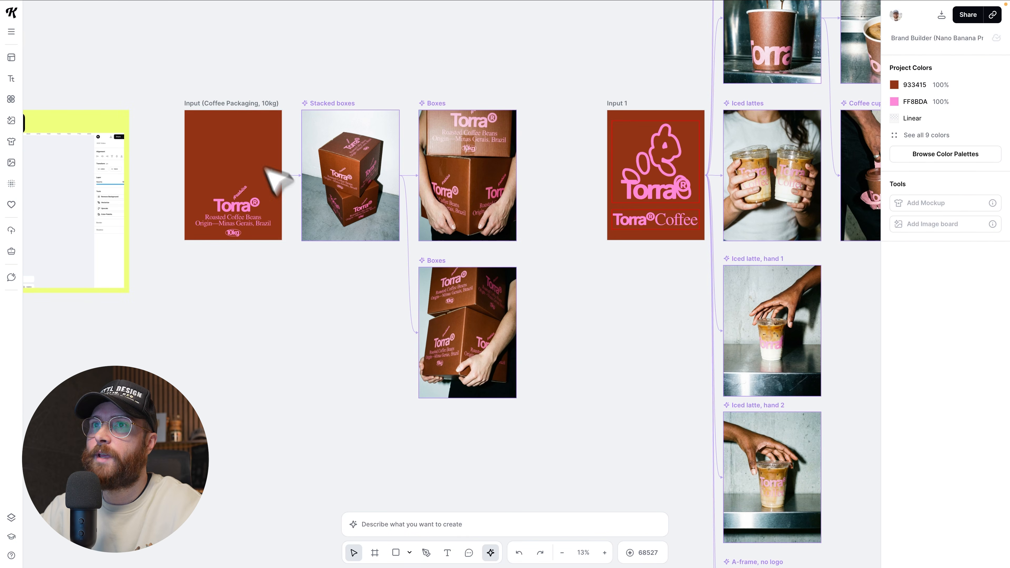
{"action": "left_click", "coordinate": [232, 113]}
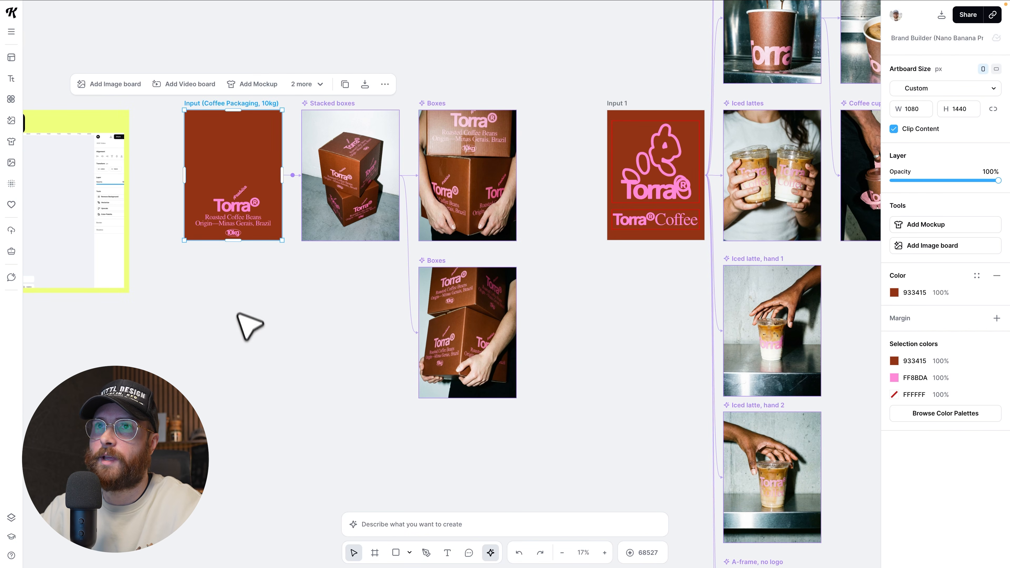
{"action": "left_click", "coordinate": [243, 331]}
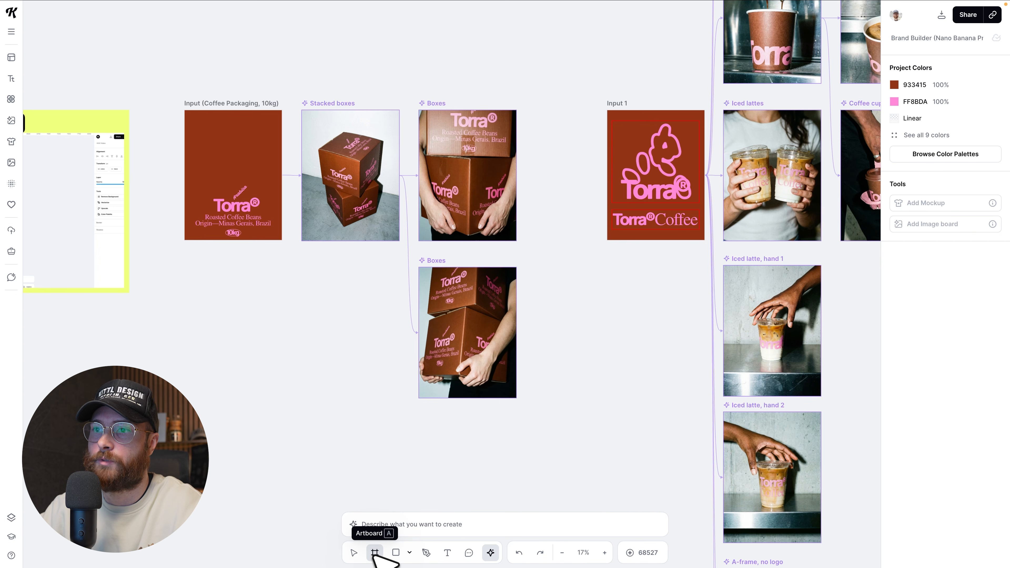
Draw an artboard below the coffee packaging input, enlarge it to about 1436 by 1511 px, and delete it.
{"action": "left_click", "coordinate": [375, 554]}
{"action": "left_click_drag", "start_coordinate": [198, 281], "coordinate": [317, 389]}
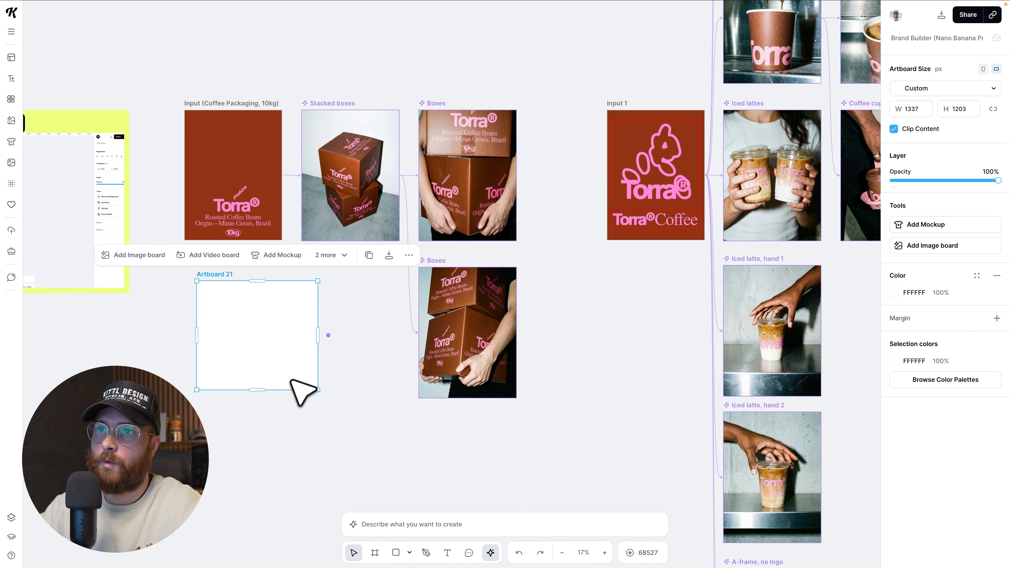
{"action": "left_click_drag", "start_coordinate": [318, 335], "coordinate": [327, 333]}
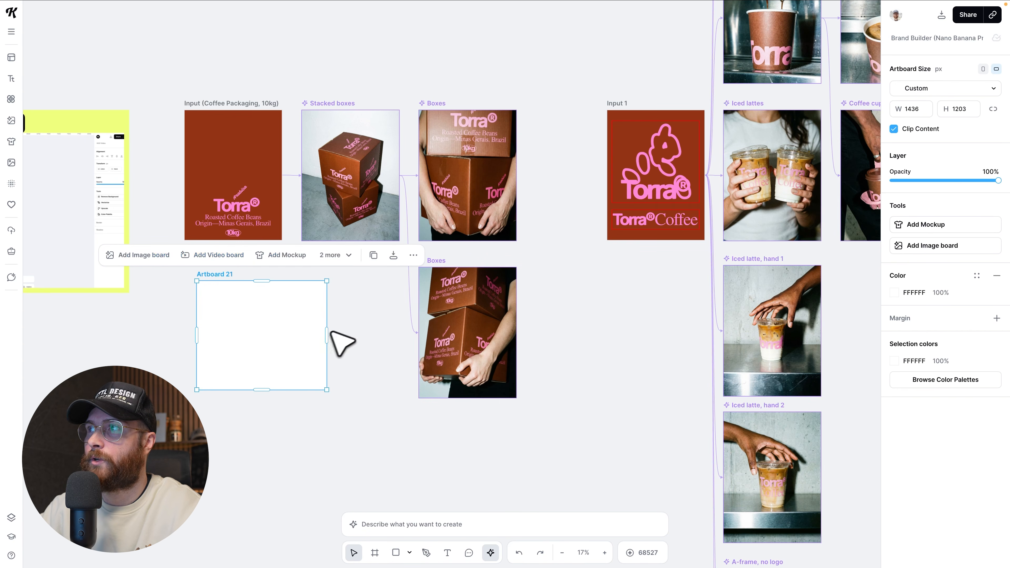
{"action": "left_click_drag", "start_coordinate": [275, 390], "coordinate": [256, 418]}
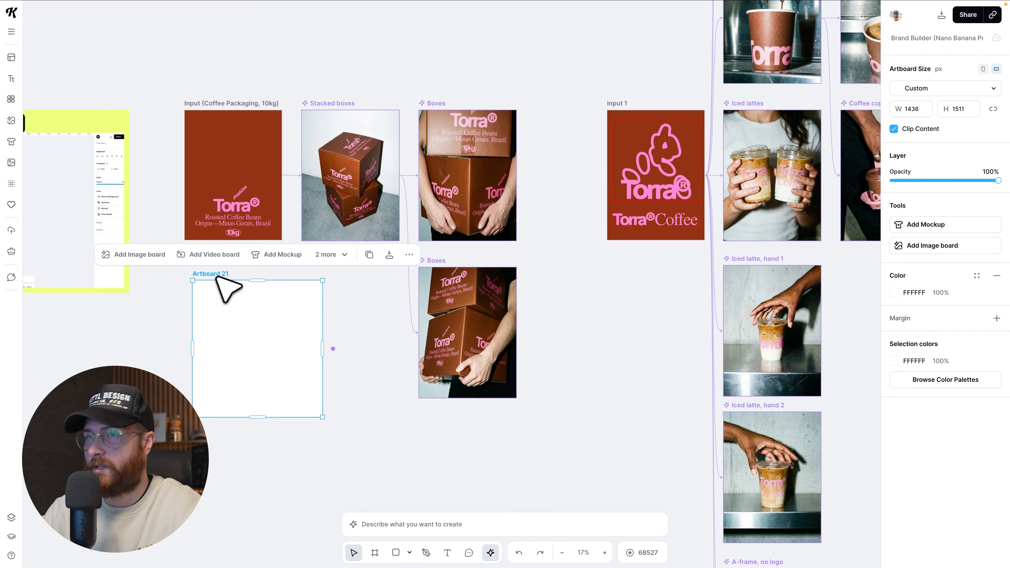
{"action": "key", "text": "Delete"}
Replace the "Torra®" wordmark on the coffee packaging input artboard with "Vibes".
{"action": "scroll", "coordinate": [243, 224], "scroll_direction": "up", "scroll_amount": 5}
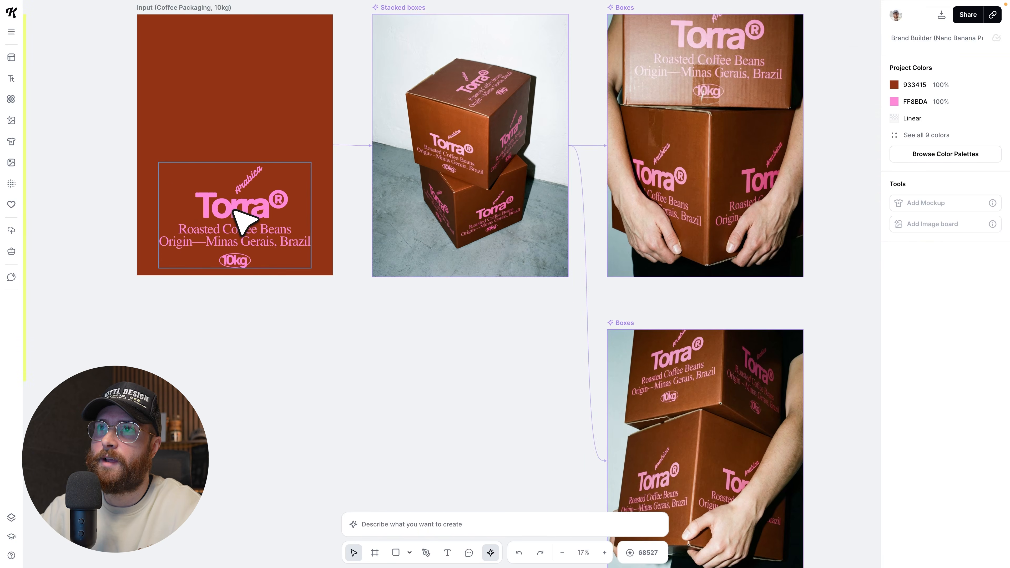
{"action": "scroll", "coordinate": [284, 298], "scroll_direction": "down", "scroll_amount": 2}
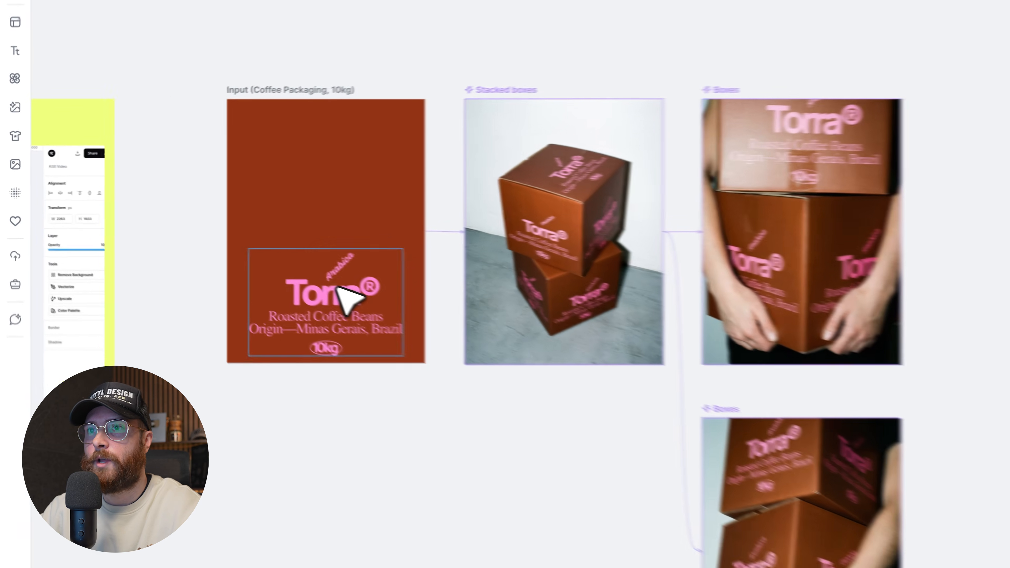
{"action": "double_click", "coordinate": [250, 254]}
{"action": "double_click", "coordinate": [253, 260]}
{"action": "key", "text": "ctrl+a"}
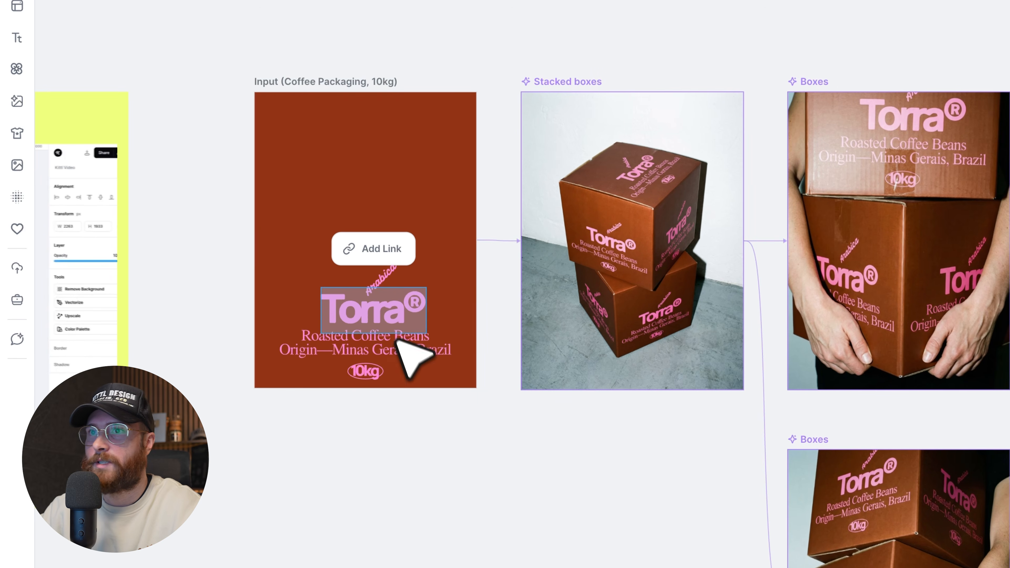
{"action": "type", "text": "Vibes"}
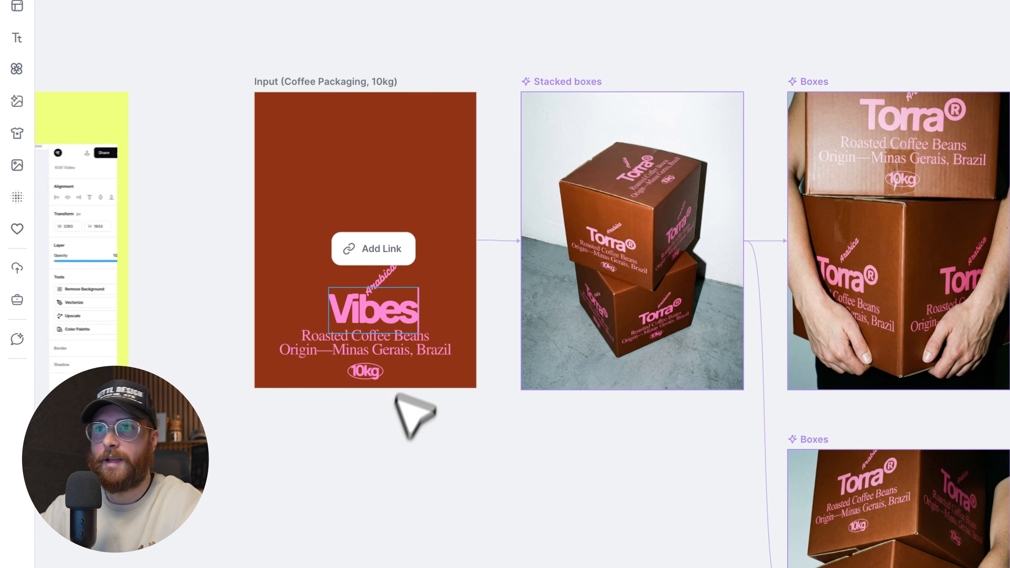
{"action": "left_click", "coordinate": [390, 452]}
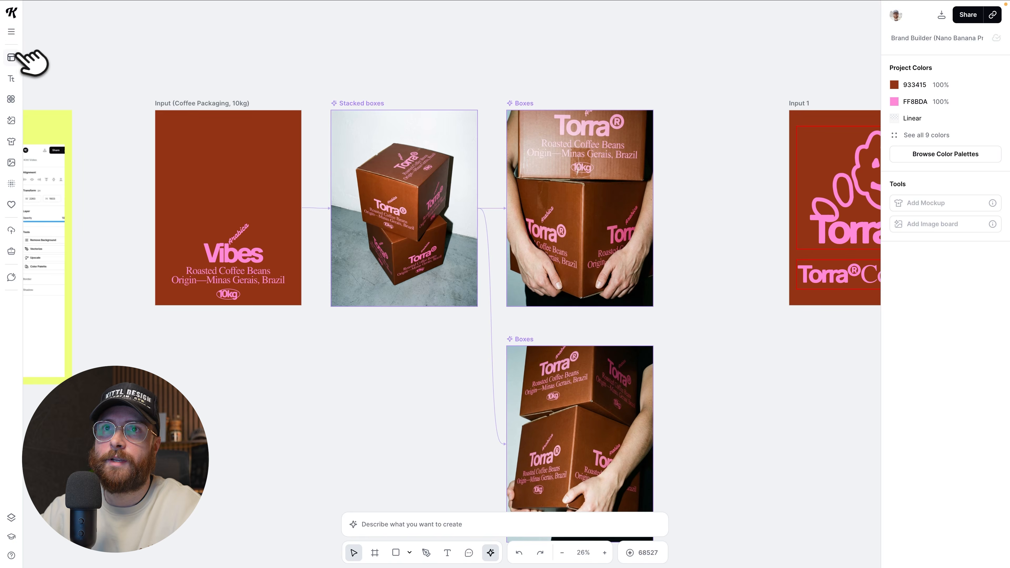
Open the template library to view the available design categories, and close it.
{"action": "left_click", "coordinate": [16, 56]}
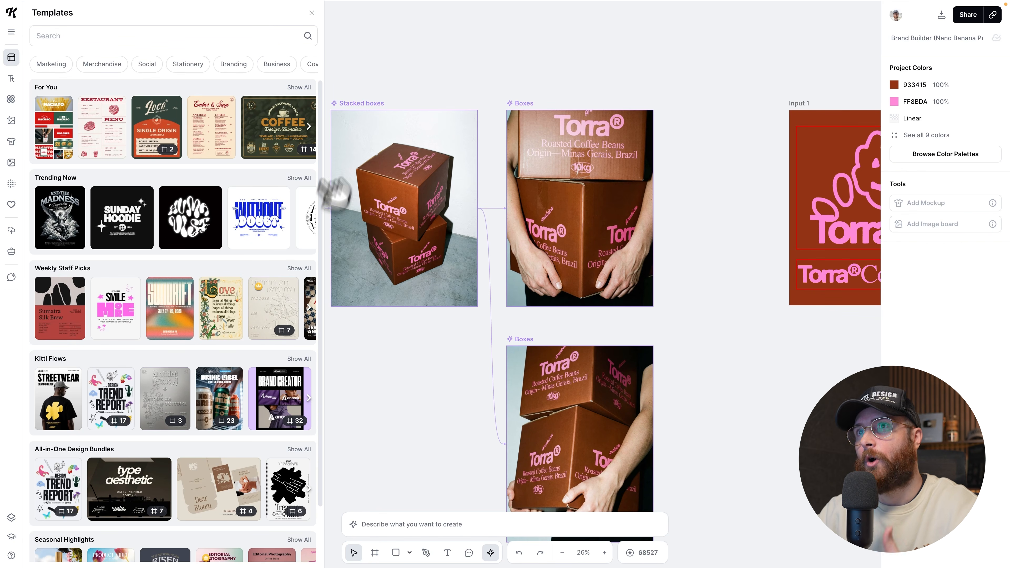
{"action": "left_click", "coordinate": [311, 12]}
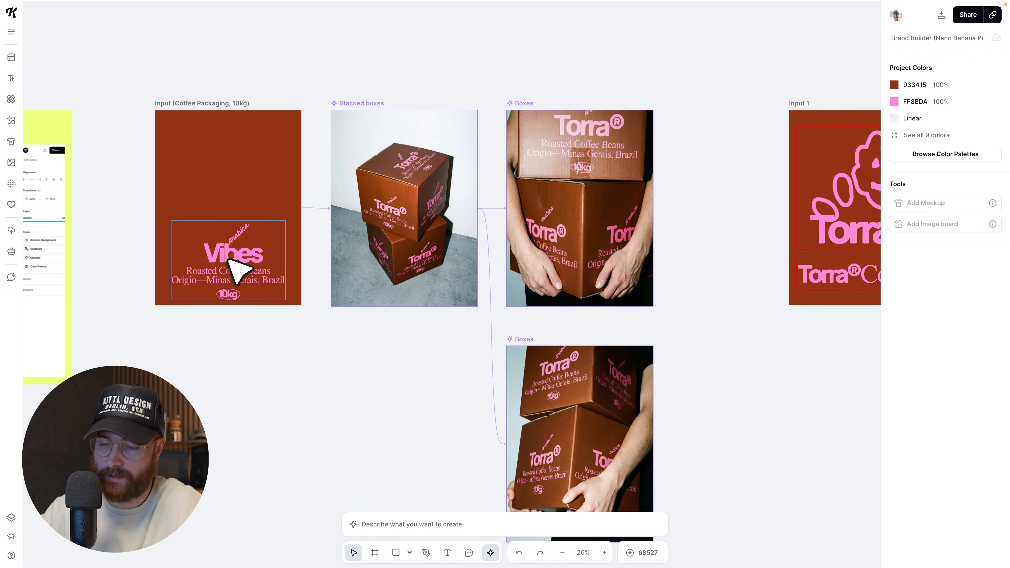
Move the packaging text group off its artboard and undo the move.
{"action": "left_click_drag", "start_coordinate": [235, 271], "coordinate": [153, 396]}
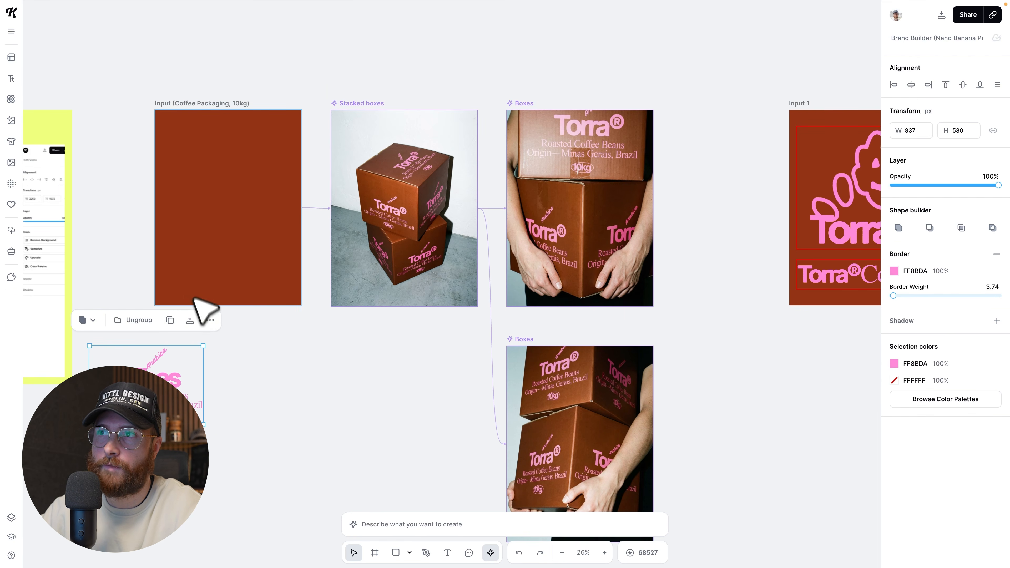
{"action": "key", "text": "ctrl+z"}
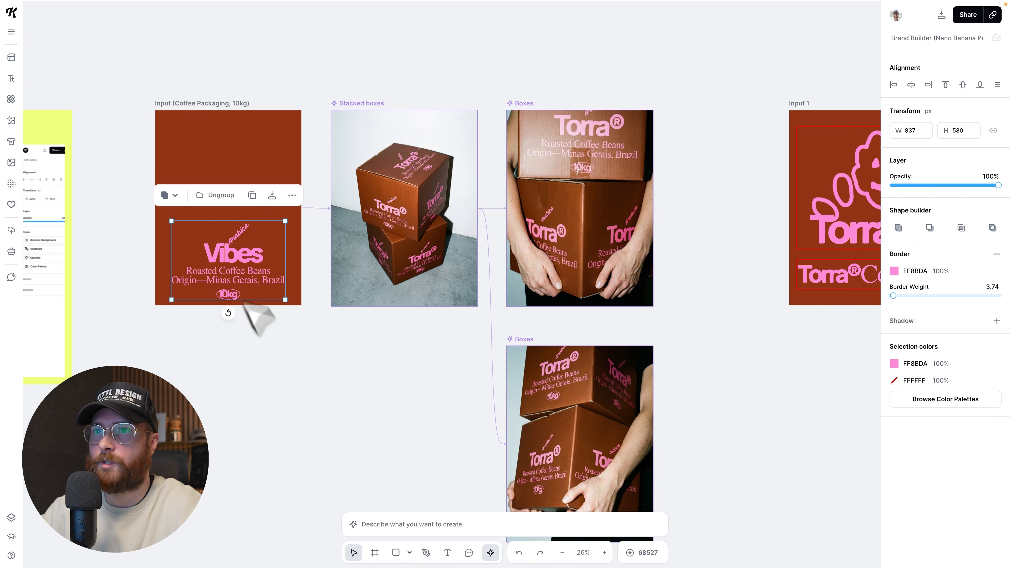
Examine the box images linked to the packaging input and the drink images branching from Input 1.
{"action": "scroll", "coordinate": [291, 402], "scroll_direction": "down", "scroll_amount": 1}
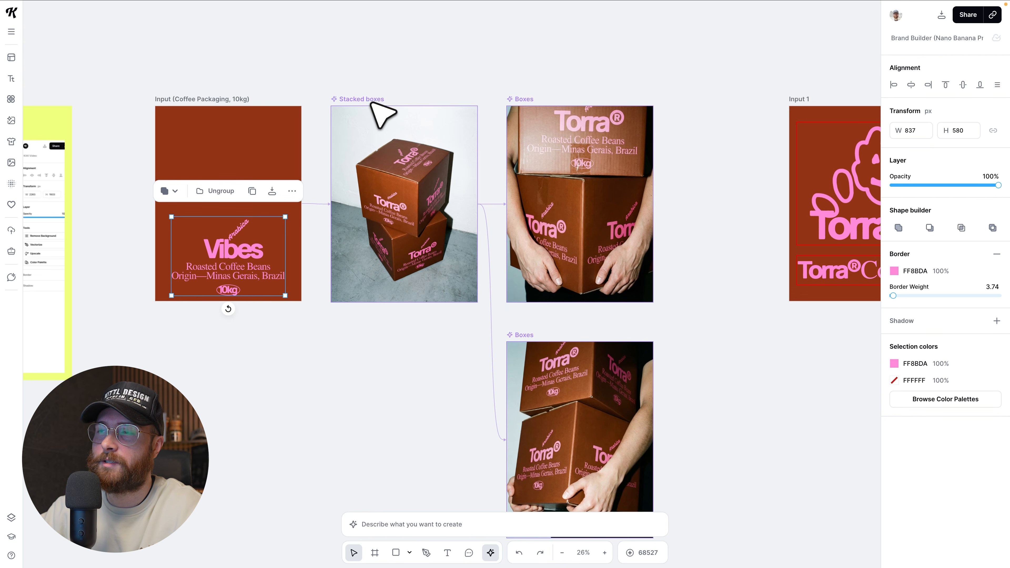
{"action": "scroll", "coordinate": [356, 132], "scroll_direction": "right", "scroll_amount": 2}
{"action": "scroll", "coordinate": [443, 222], "scroll_direction": "right", "scroll_amount": 4}
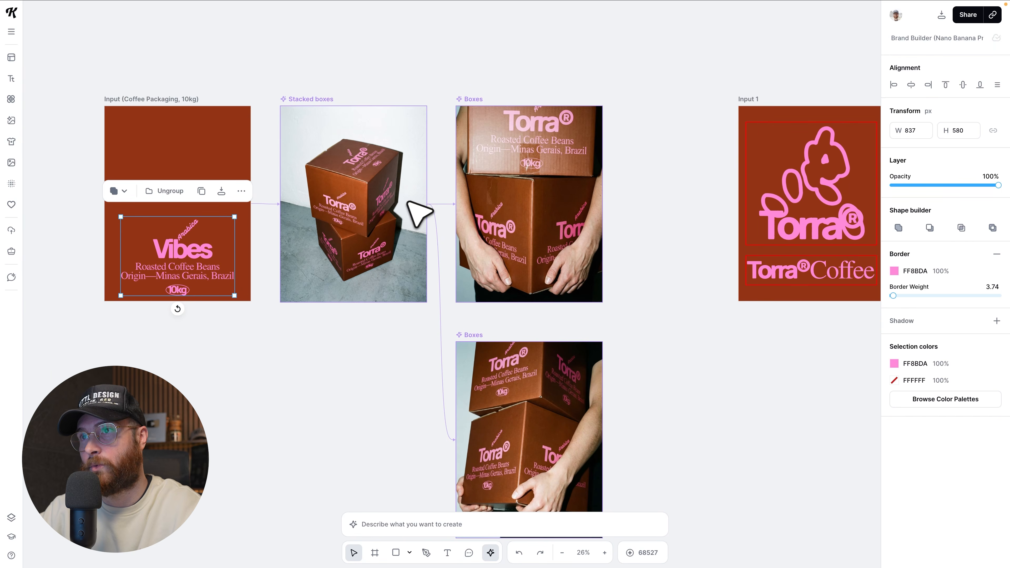
{"action": "scroll", "coordinate": [418, 214], "scroll_direction": "right", "scroll_amount": 5}
{"action": "scroll", "coordinate": [412, 206], "scroll_direction": "down", "scroll_amount": 4}
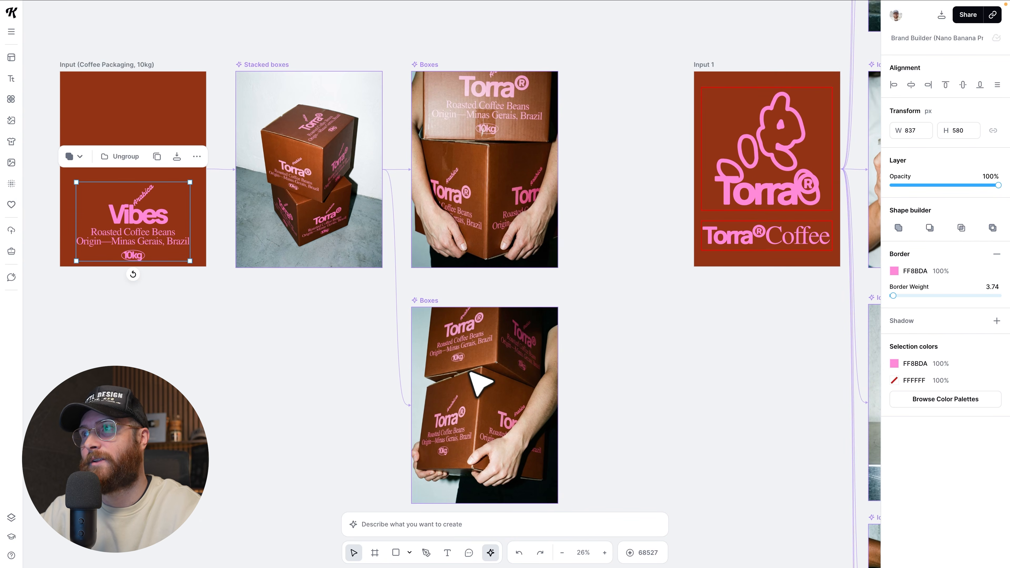
{"action": "scroll", "coordinate": [470, 372], "scroll_direction": "down", "scroll_amount": 5}
{"action": "scroll", "coordinate": [470, 373], "scroll_direction": "right", "scroll_amount": 14}
{"action": "scroll", "coordinate": [470, 373], "scroll_direction": "down", "scroll_amount": 2}
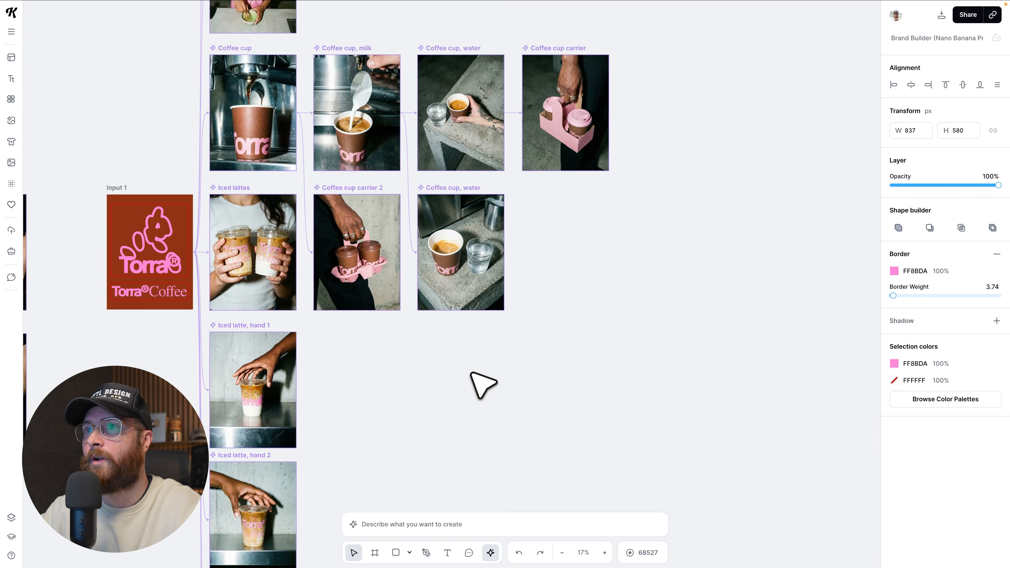
{"action": "scroll", "coordinate": [470, 373], "scroll_direction": "down", "scroll_amount": 3}
{"action": "scroll", "coordinate": [443, 323], "scroll_direction": "up", "scroll_amount": 2}
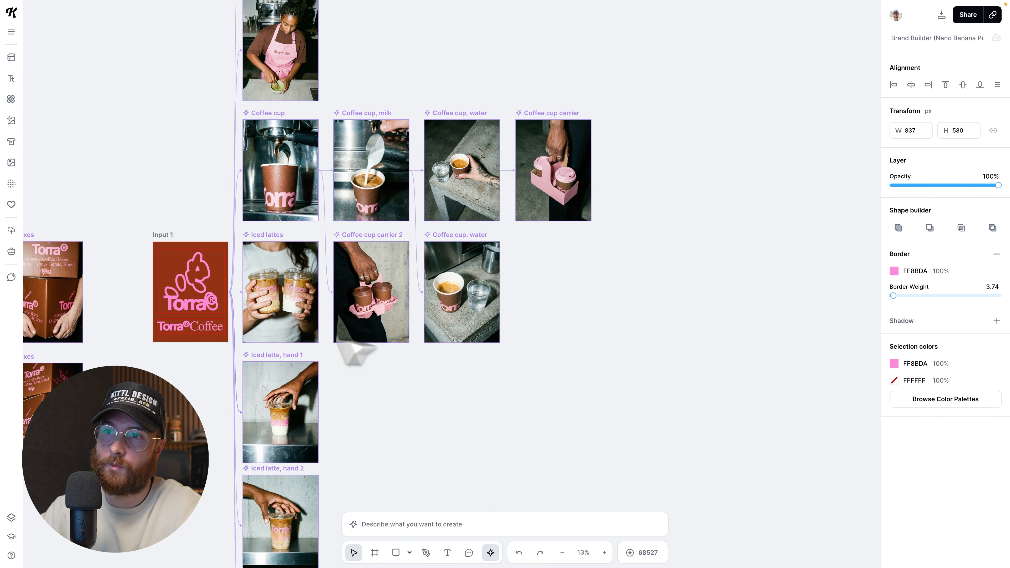
{"action": "scroll", "coordinate": [228, 285], "scroll_direction": "up", "scroll_amount": 1}
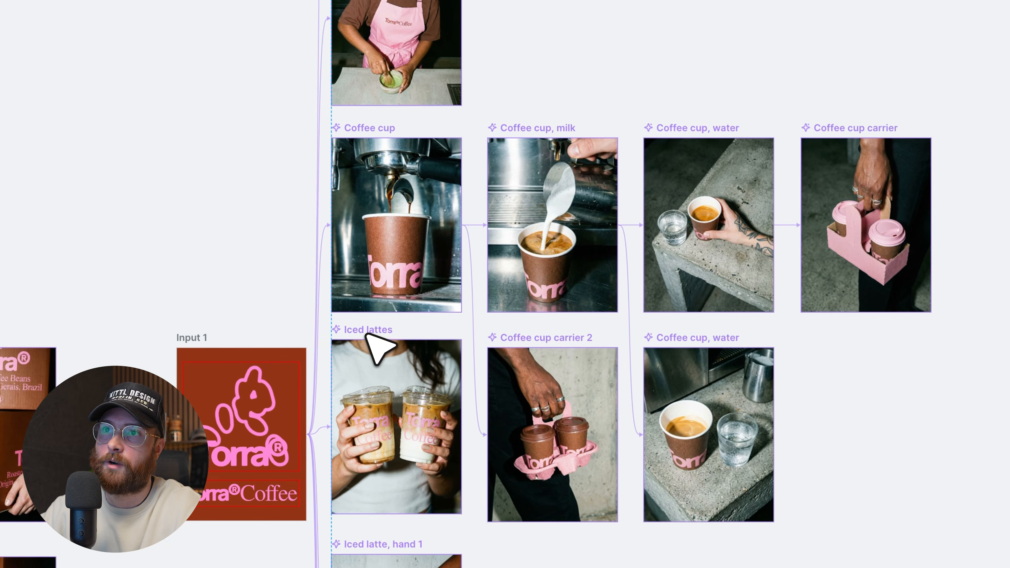
Shift the "Iced lattes" board slightly up, and move the "Coffee cup, milk" board up and back into its row.
{"action": "left_click", "coordinate": [263, 235]}
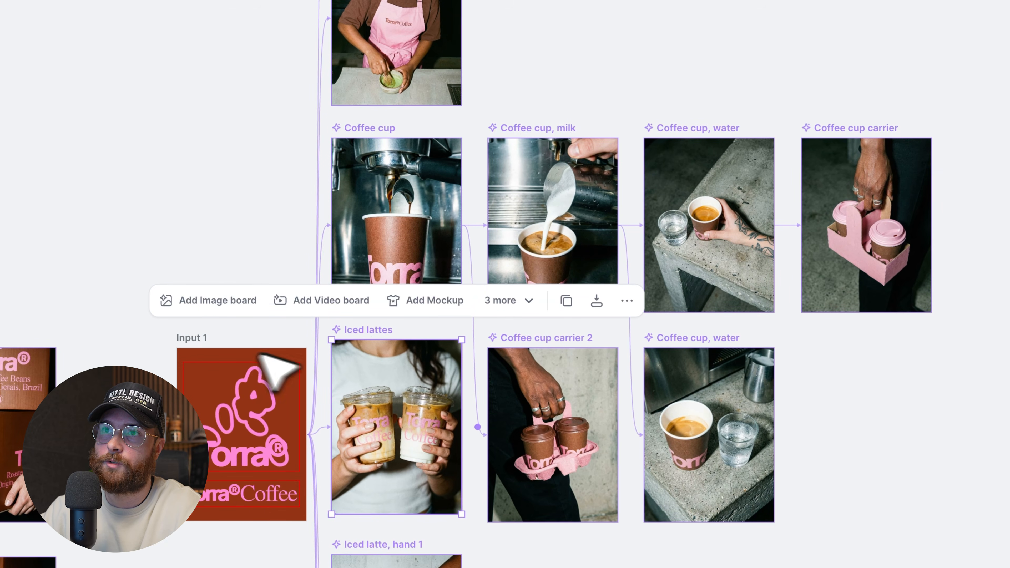
{"action": "left_click_drag", "start_coordinate": [511, 130], "coordinate": [514, 77]}
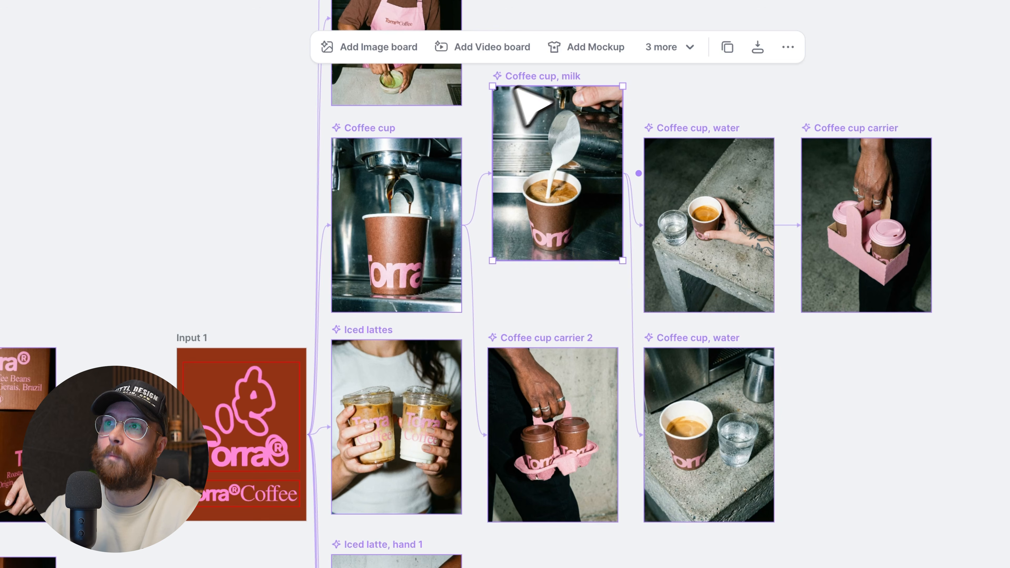
{"action": "left_click_drag", "start_coordinate": [537, 76], "coordinate": [534, 132]}
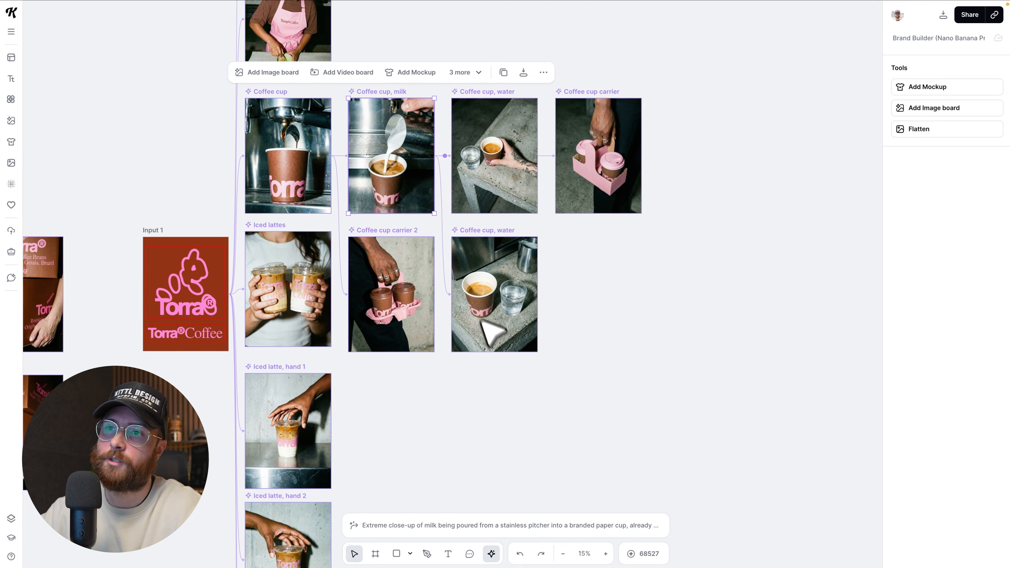
Add a linked mockup from the coffee packaging input artboard.
{"action": "scroll", "coordinate": [700, 494], "scroll_direction": "down", "scroll_amount": 1}
{"action": "scroll", "coordinate": [503, 350], "scroll_direction": "left", "scroll_amount": 7}
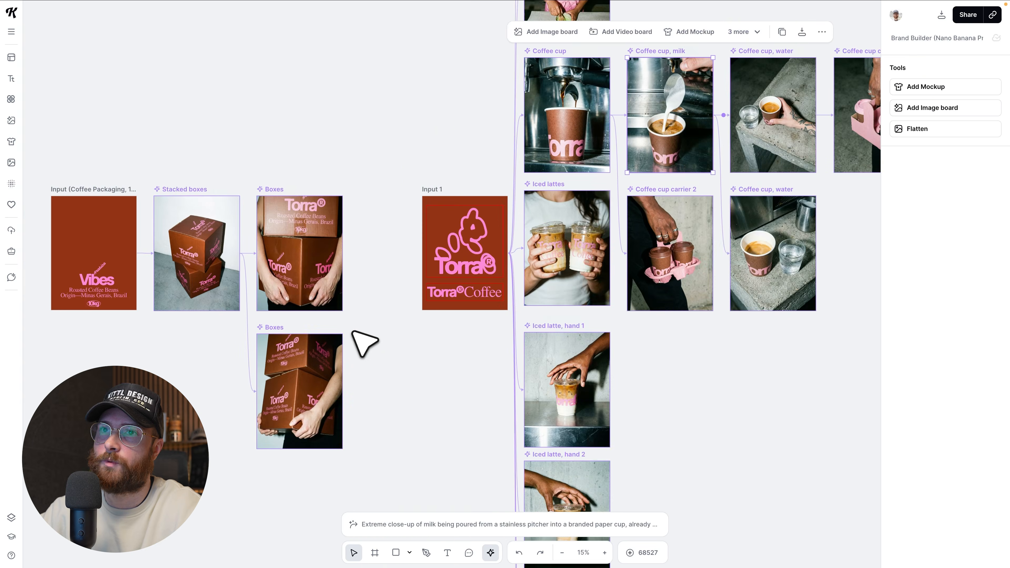
{"action": "scroll", "coordinate": [165, 264], "scroll_direction": "up", "scroll_amount": 5}
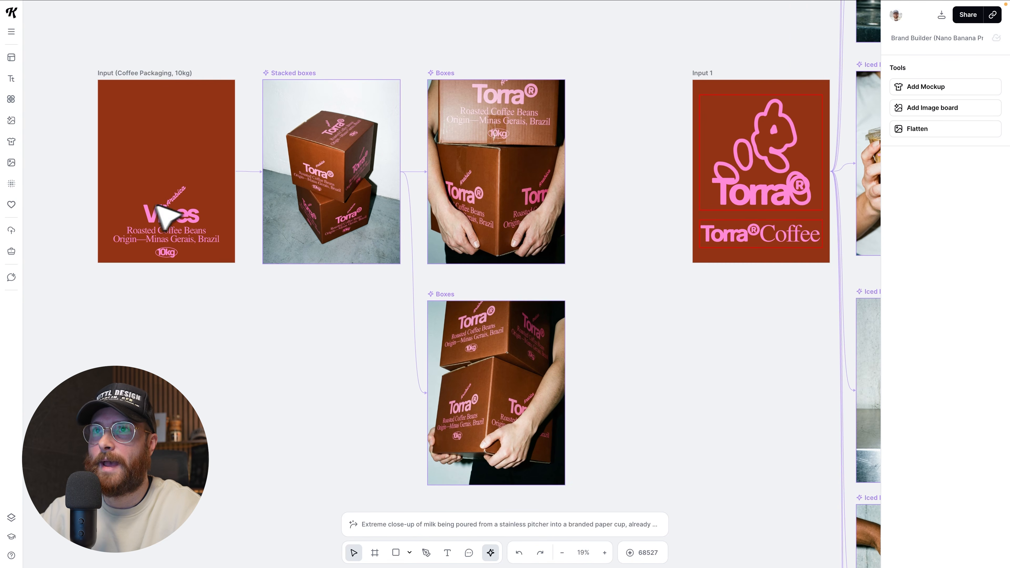
{"action": "left_click", "coordinate": [163, 83]}
{"action": "scroll", "coordinate": [195, 124], "scroll_direction": "up", "scroll_amount": 1}
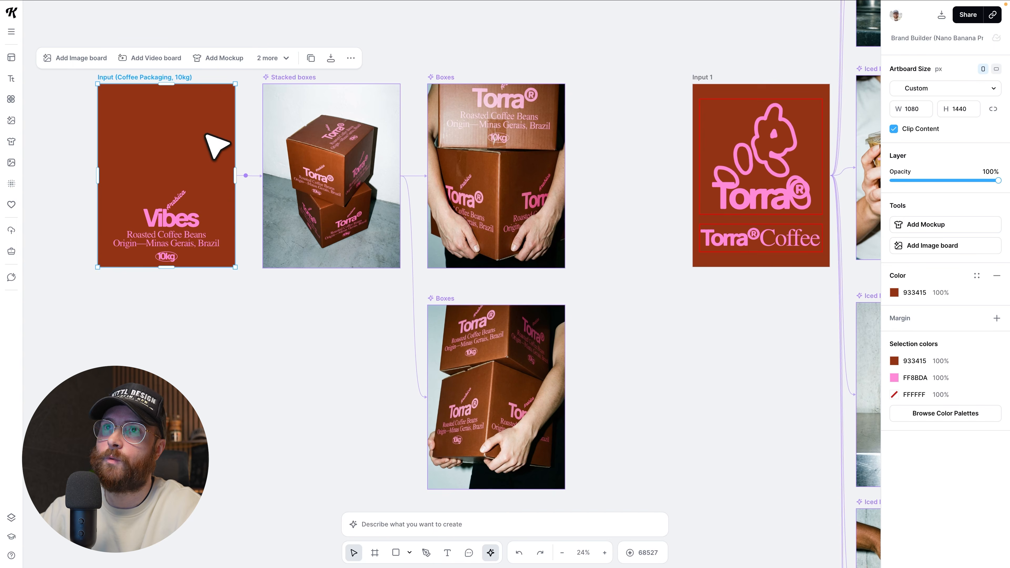
{"action": "scroll", "coordinate": [205, 147], "scroll_direction": "up", "scroll_amount": 1}
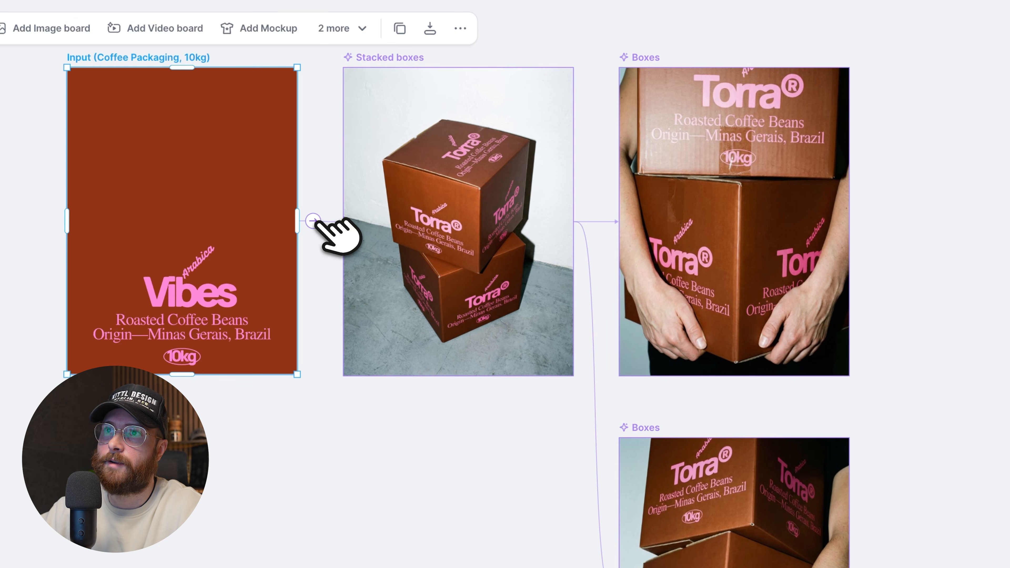
{"action": "left_click", "coordinate": [316, 222]}
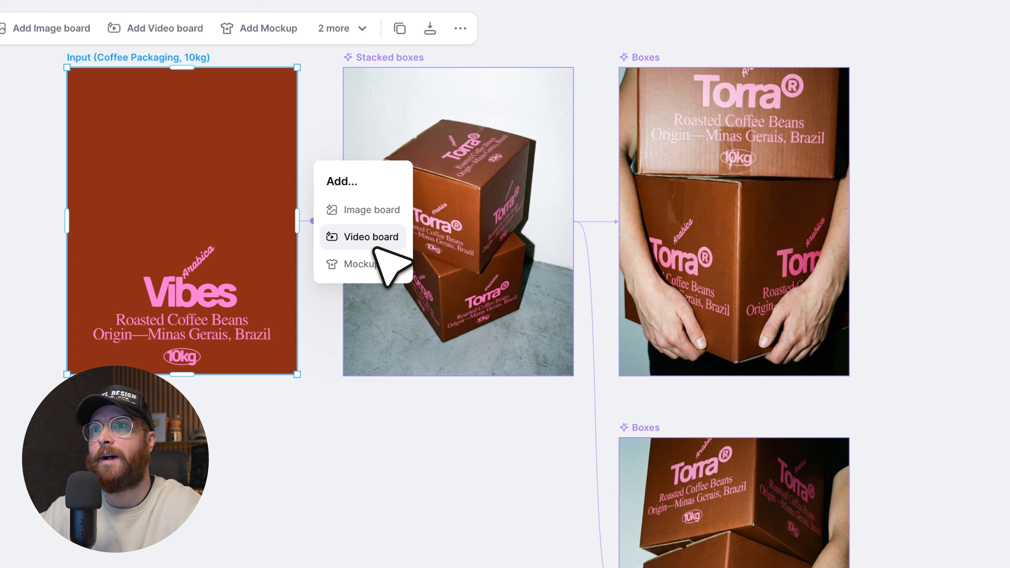
{"action": "left_click", "coordinate": [360, 264]}
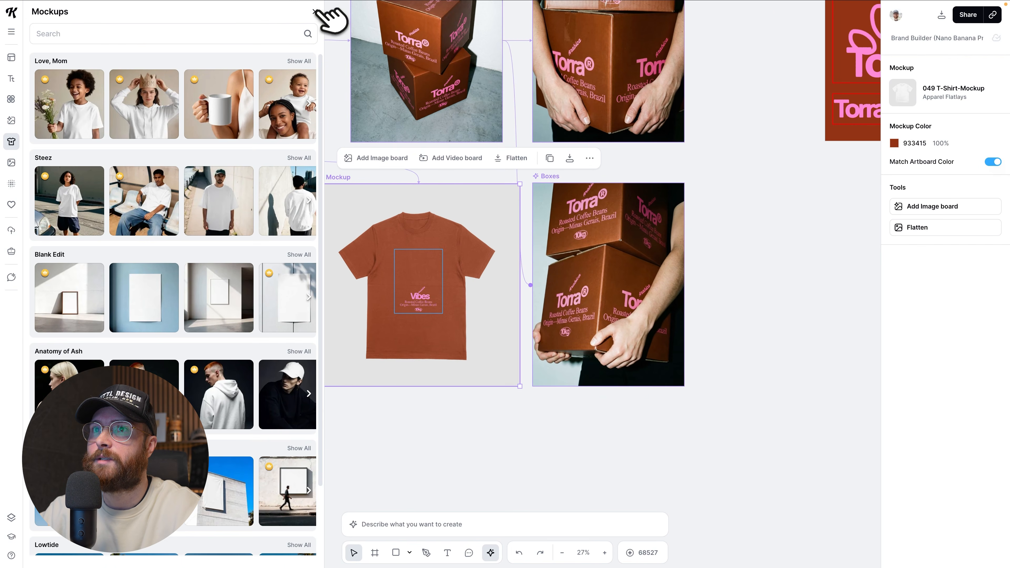
Close the mockup library and place the T-shirt mockup below the coffee packaging artboard, aligned with its left edge.
{"action": "left_click", "coordinate": [325, 7]}
{"action": "left_click_drag", "start_coordinate": [338, 177], "coordinate": [265, 200]}
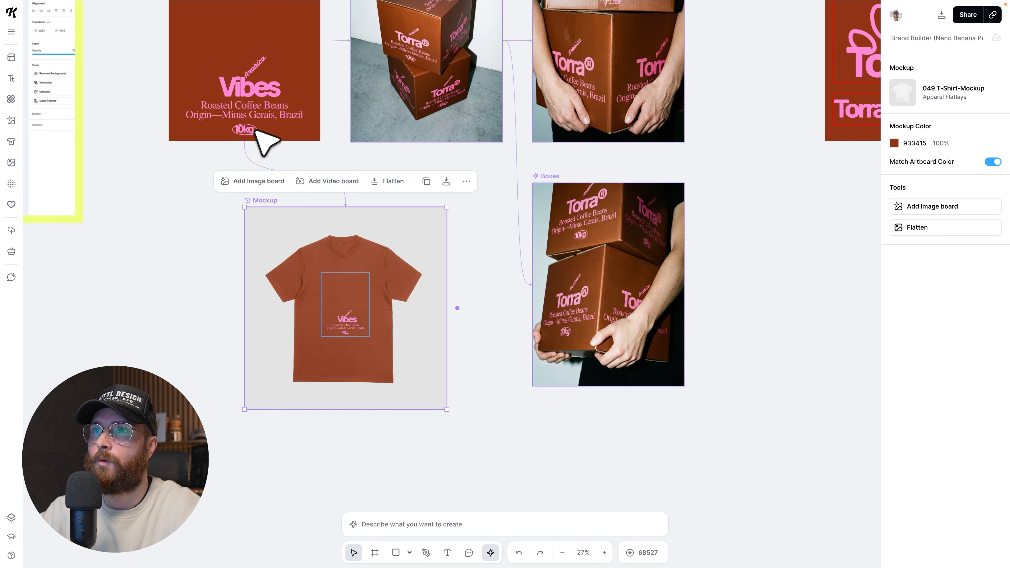
{"action": "scroll", "coordinate": [256, 130], "scroll_direction": "up", "scroll_amount": 1}
{"action": "scroll", "coordinate": [332, 240], "scroll_direction": "down", "scroll_amount": 3}
{"action": "left_click_drag", "start_coordinate": [271, 244], "coordinate": [211, 143]}
{"action": "scroll", "coordinate": [308, 153], "scroll_direction": "up", "scroll_amount": 3}
{"action": "scroll", "coordinate": [332, 158], "scroll_direction": "up", "scroll_amount": 10}
{"action": "scroll", "coordinate": [217, 125], "scroll_direction": "down", "scroll_amount": 15}
{"action": "scroll", "coordinate": [245, 179], "scroll_direction": "left", "scroll_amount": 5}
{"action": "scroll", "coordinate": [244, 180], "scroll_direction": "up", "scroll_amount": 2}
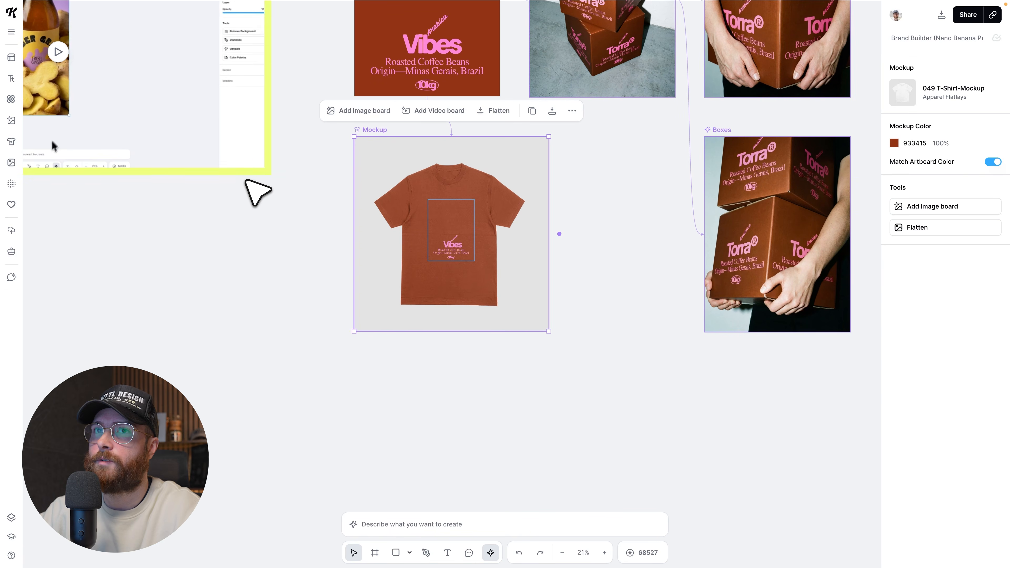
Search the mockup library for coffee and replace the T-shirt mockup with the coffee bag and spilled beans mockup.
{"action": "left_click", "coordinate": [12, 142]}
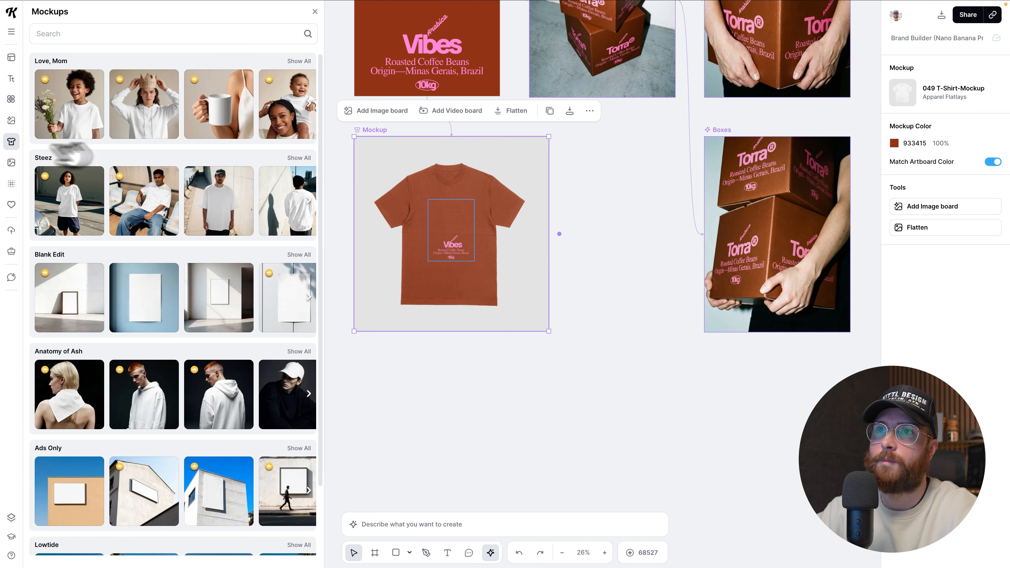
{"action": "left_click", "coordinate": [178, 36]}
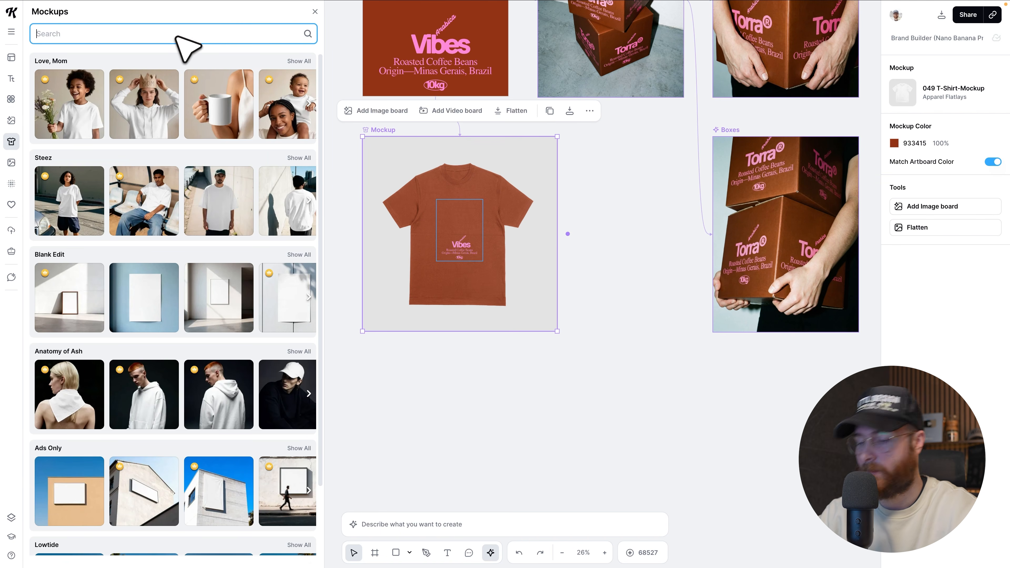
{"action": "type", "text": "coffee"}
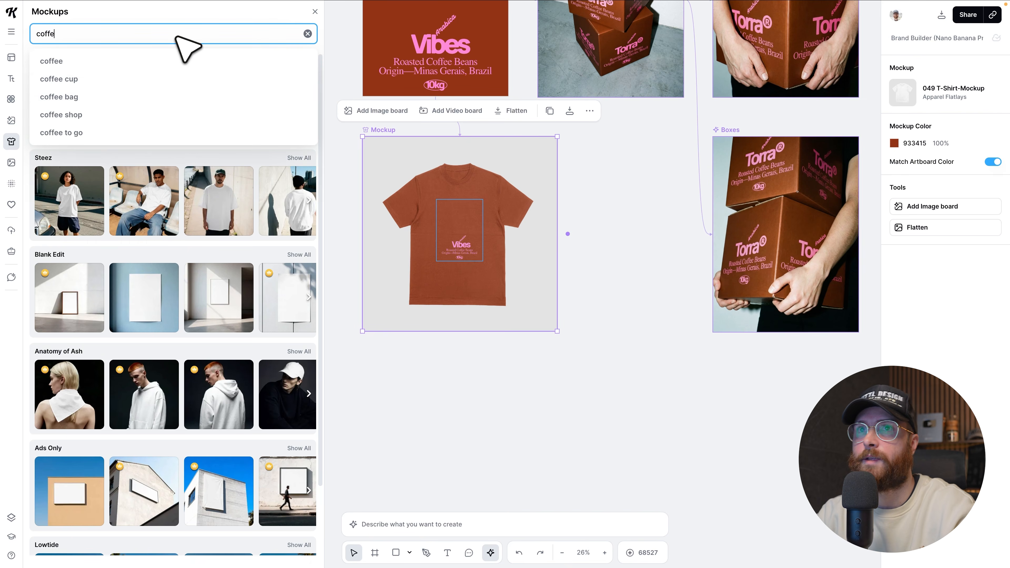
{"action": "key", "text": "Return"}
{"action": "scroll", "coordinate": [187, 221], "scroll_direction": "down", "scroll_amount": 2}
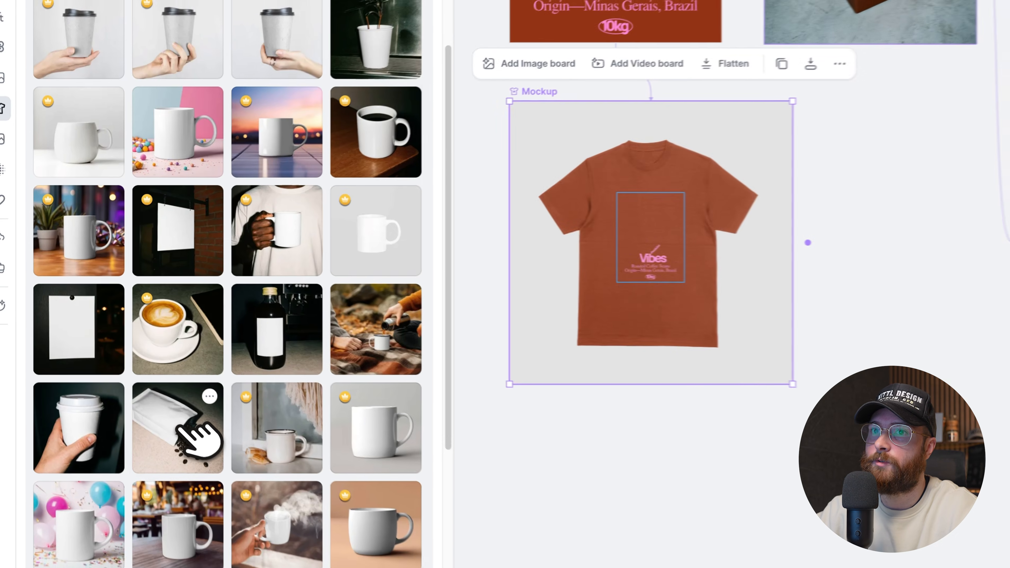
{"action": "left_click", "coordinate": [142, 358]}
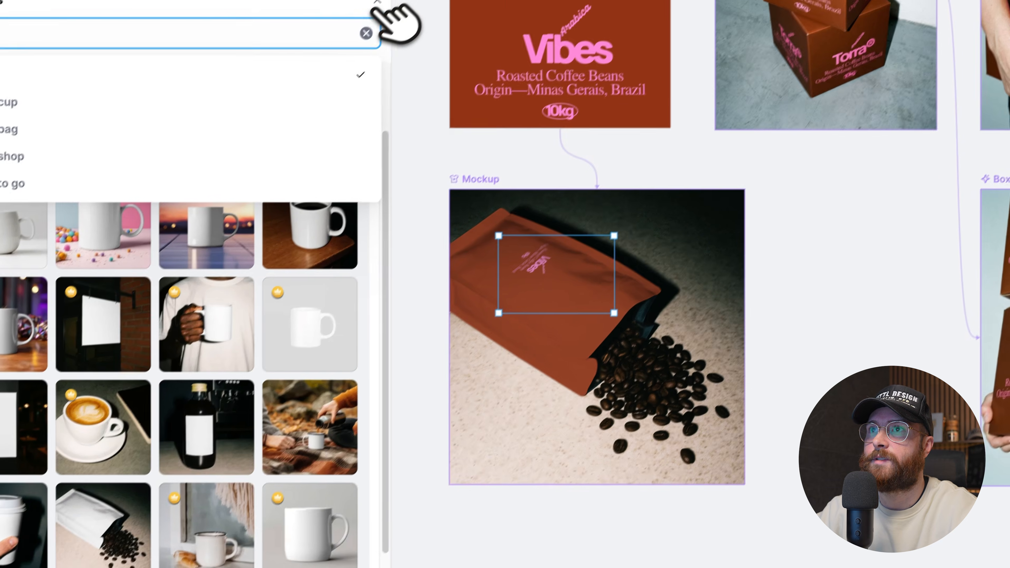
{"action": "left_click", "coordinate": [368, 14]}
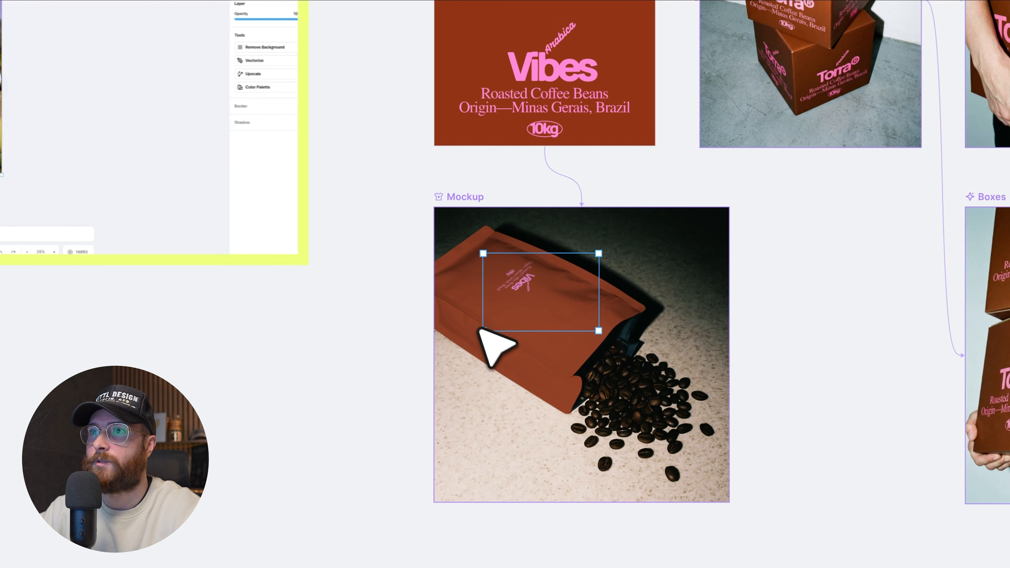
Enlarge the Vibes artwork on the coffee bag mockup and shift it toward the sealed end of the bag.
{"action": "left_click_drag", "start_coordinate": [485, 330], "coordinate": [474, 371]}
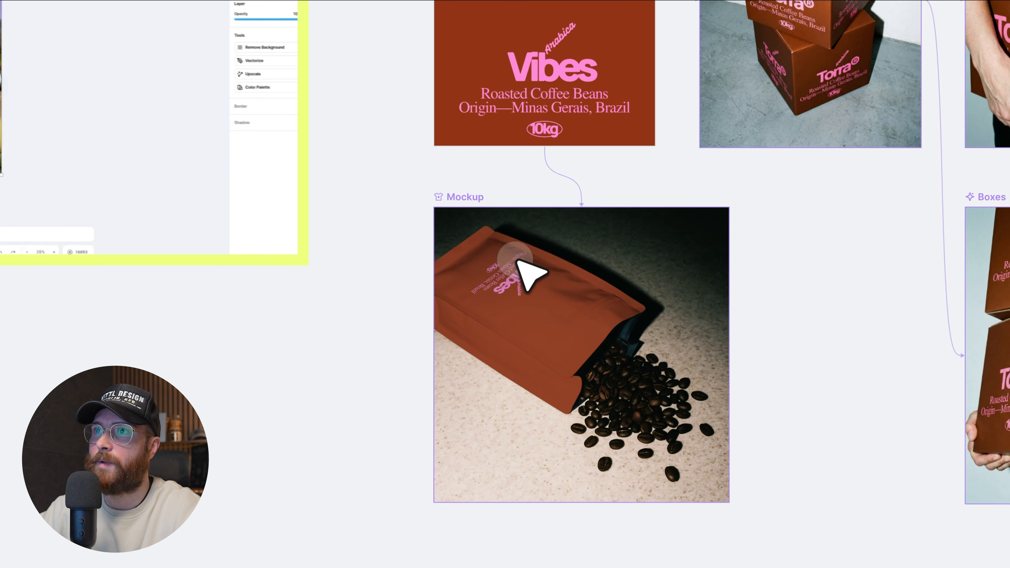
{"action": "left_click", "coordinate": [505, 259]}
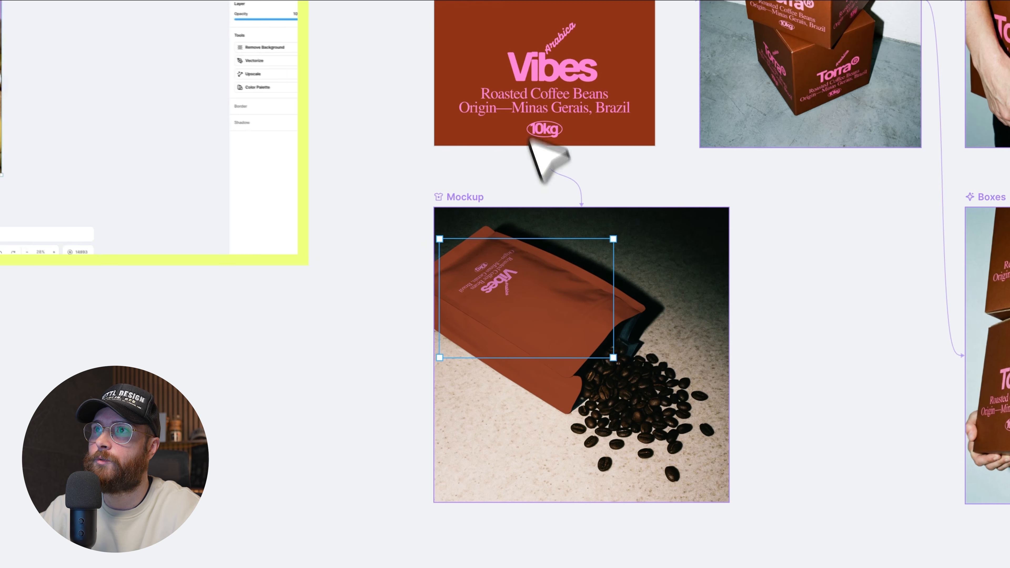
{"action": "left_click_drag", "start_coordinate": [500, 334], "coordinate": [493, 348]}
Recolor the pink Vibes text group on the coffee packaging input artboard to light cyan 8BF7FF.
{"action": "scroll", "coordinate": [509, 342], "scroll_direction": "up", "scroll_amount": 1}
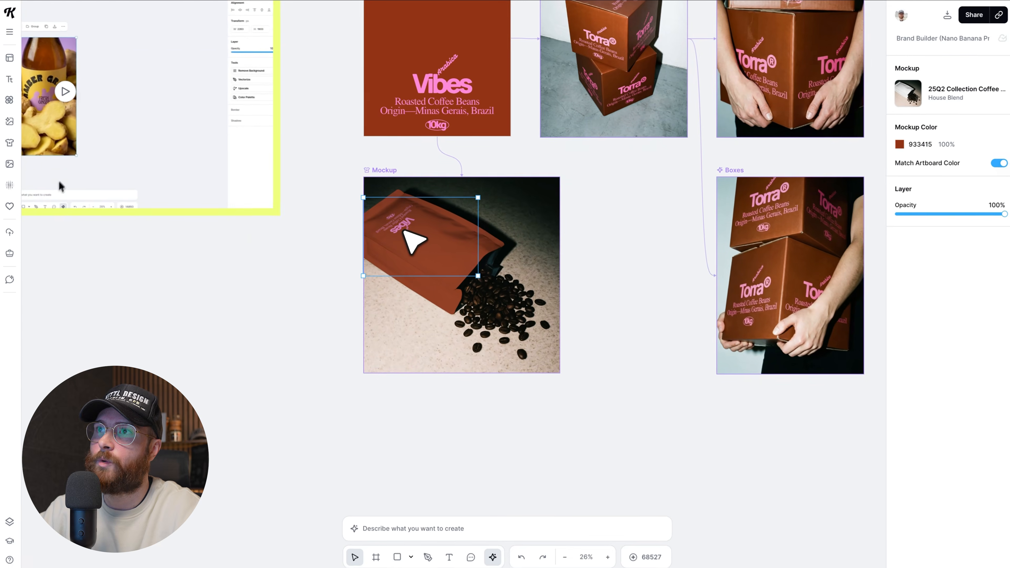
{"action": "scroll", "coordinate": [498, 343], "scroll_direction": "up", "scroll_amount": 2}
{"action": "scroll", "coordinate": [444, 167], "scroll_direction": "up", "scroll_amount": 1}
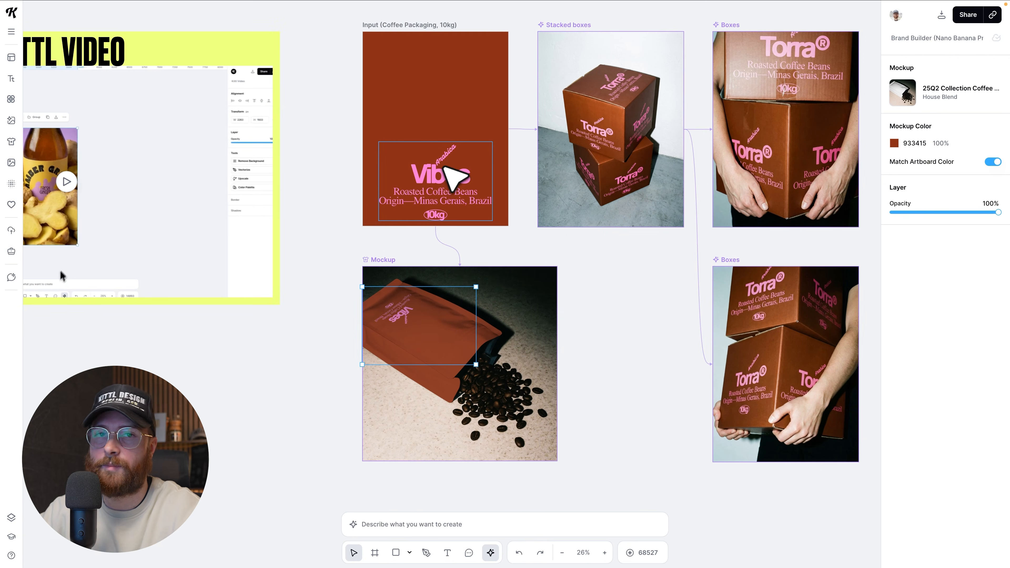
{"action": "scroll", "coordinate": [444, 169], "scroll_direction": "up", "scroll_amount": 1}
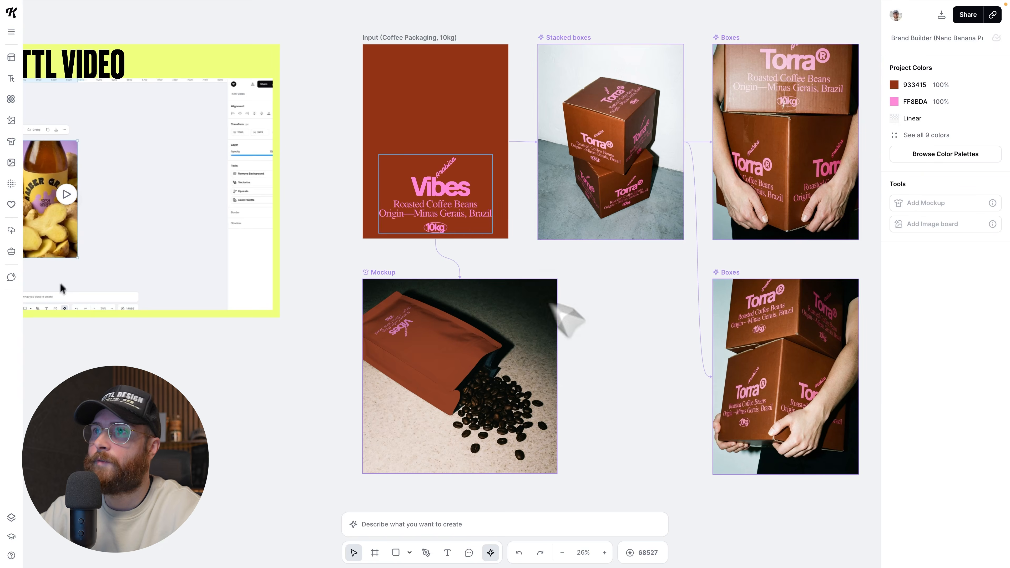
{"action": "left_click", "coordinate": [466, 198]}
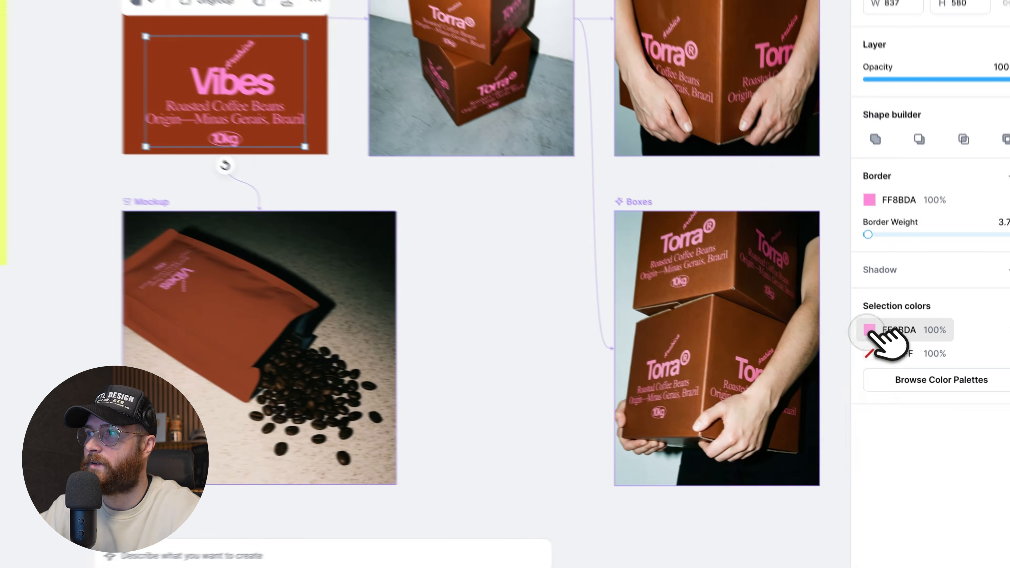
{"action": "left_click", "coordinate": [894, 363]}
{"action": "left_click", "coordinate": [752, 475]}
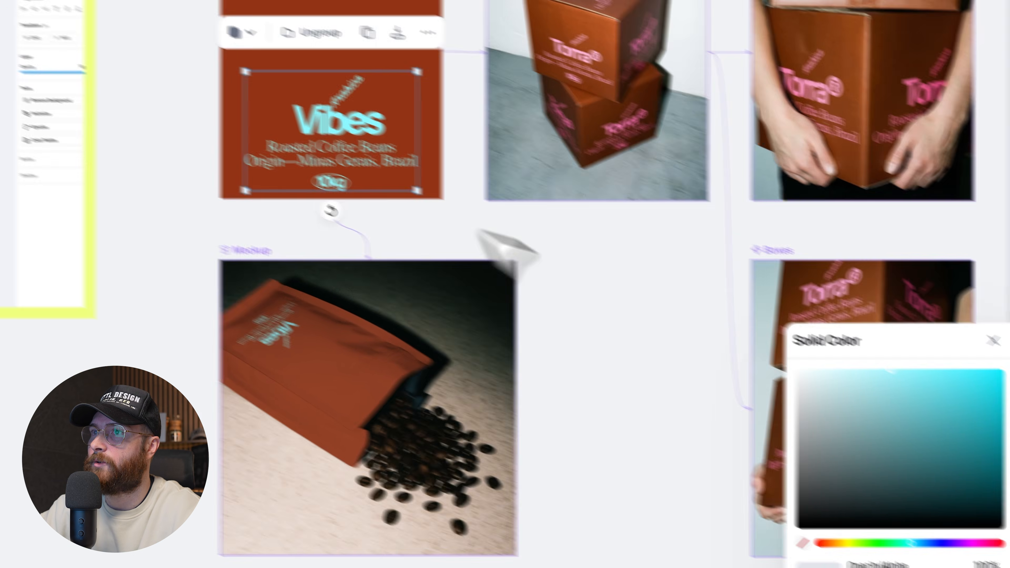
{"action": "left_click", "coordinate": [606, 328]}
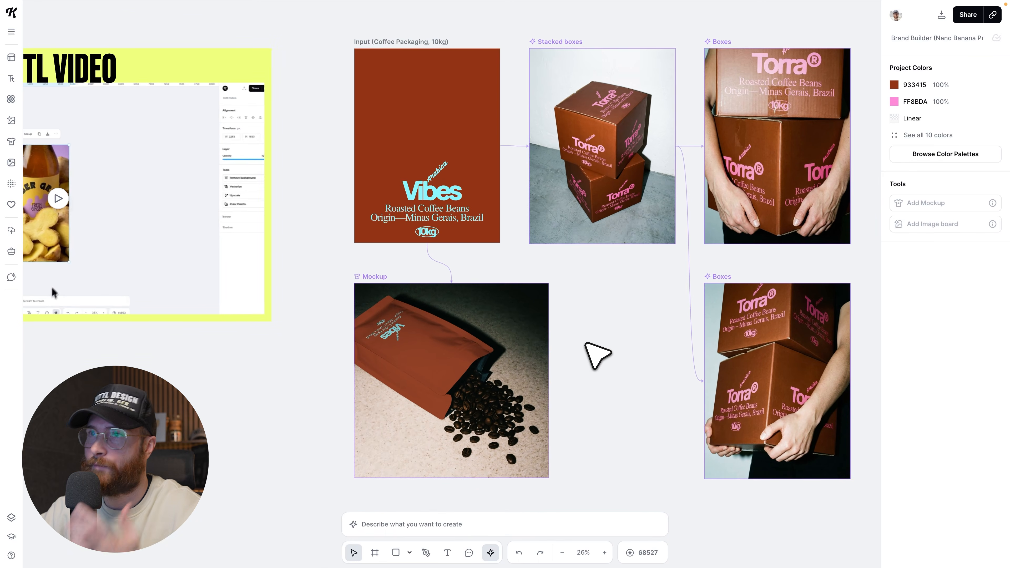
Review the prompt of the "Stacked boxes" image board and regenerate its image with Nano Banana Pro.
{"action": "scroll", "coordinate": [596, 355], "scroll_direction": "right", "scroll_amount": 3}
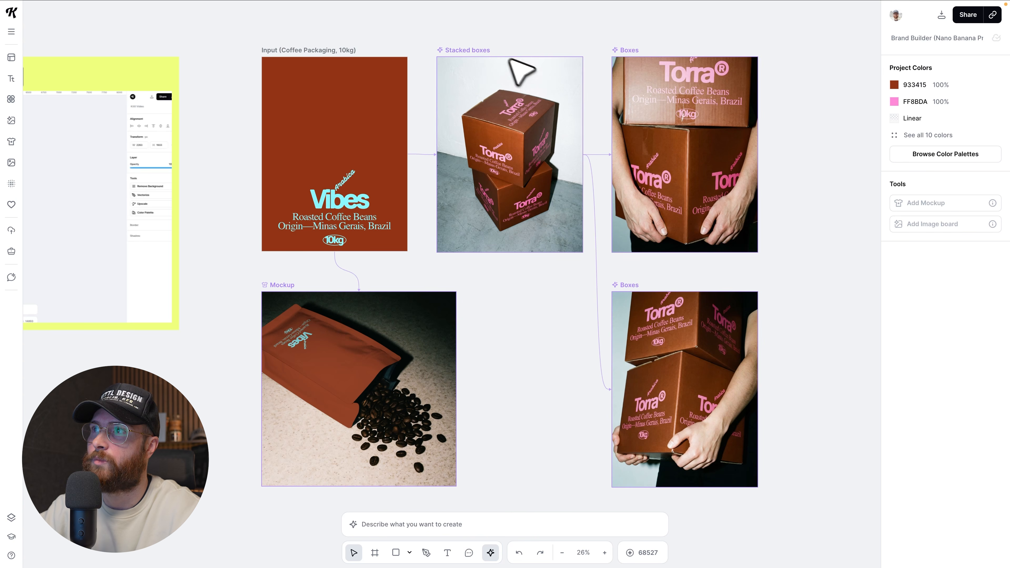
{"action": "scroll", "coordinate": [552, 178], "scroll_direction": "up", "scroll_amount": 1}
{"action": "left_click", "coordinate": [466, 54]}
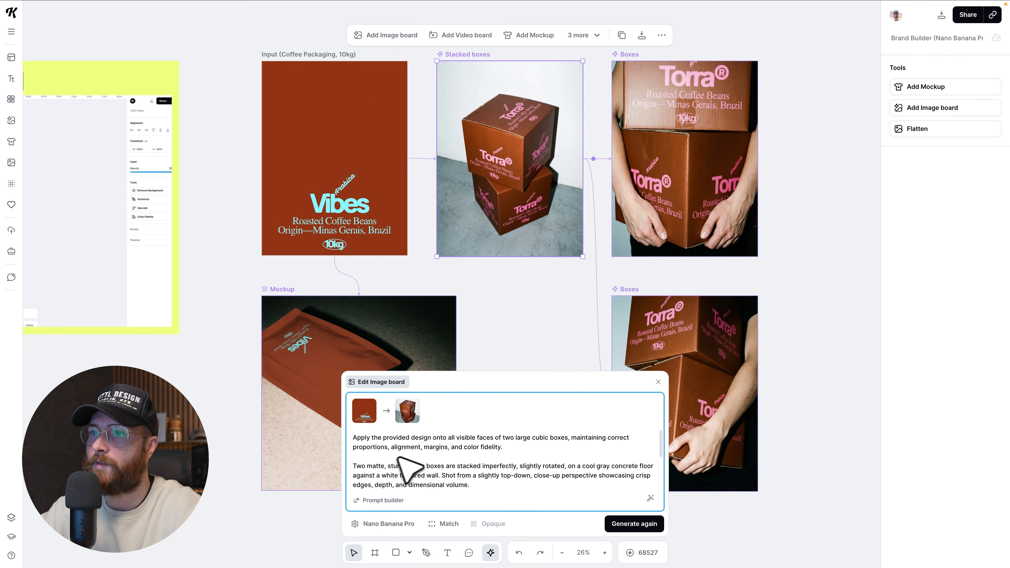
{"action": "scroll", "coordinate": [484, 466], "scroll_direction": "down", "scroll_amount": 5}
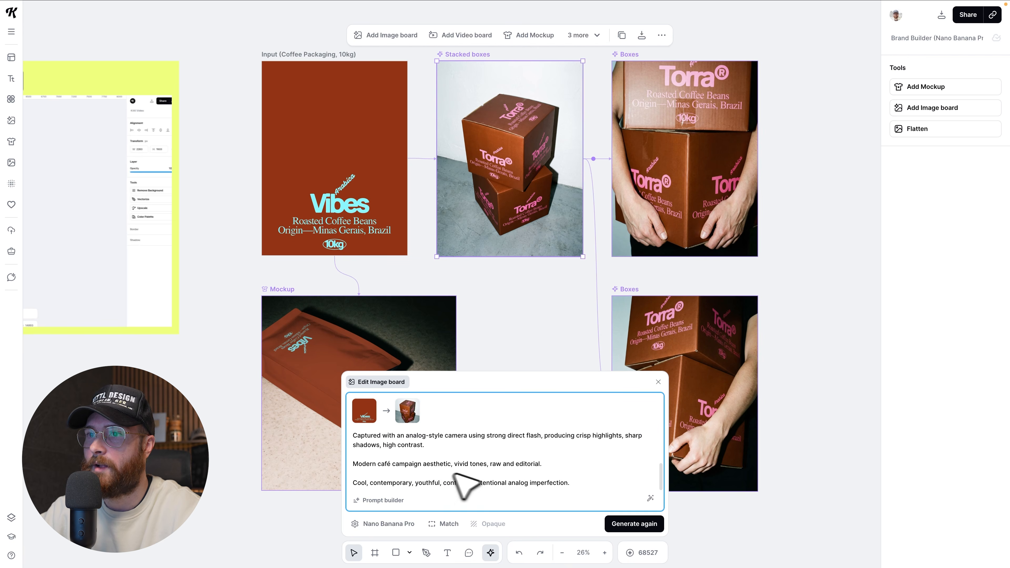
{"action": "scroll", "coordinate": [455, 475], "scroll_direction": "up", "scroll_amount": 3}
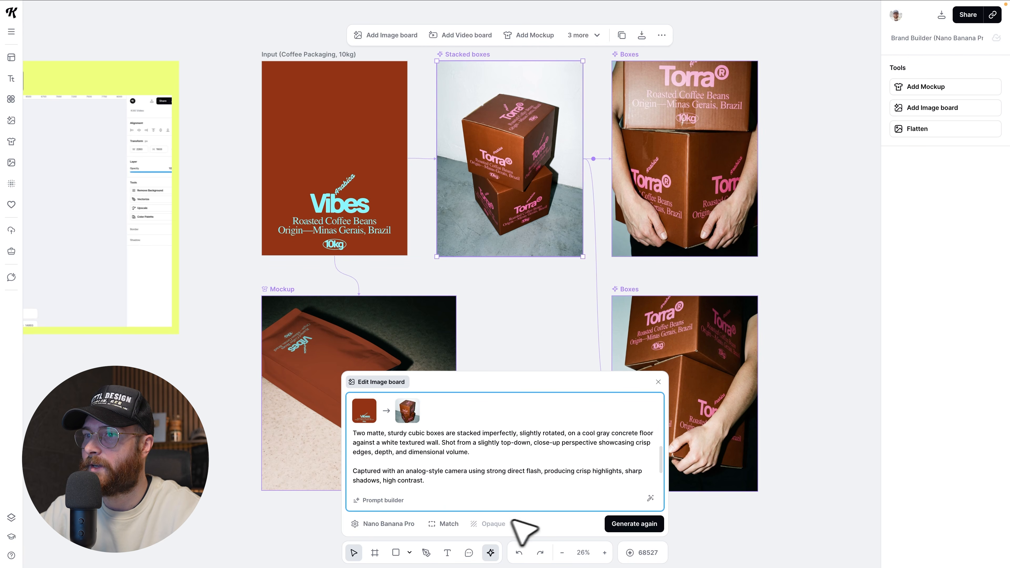
{"action": "left_click", "coordinate": [661, 526]}
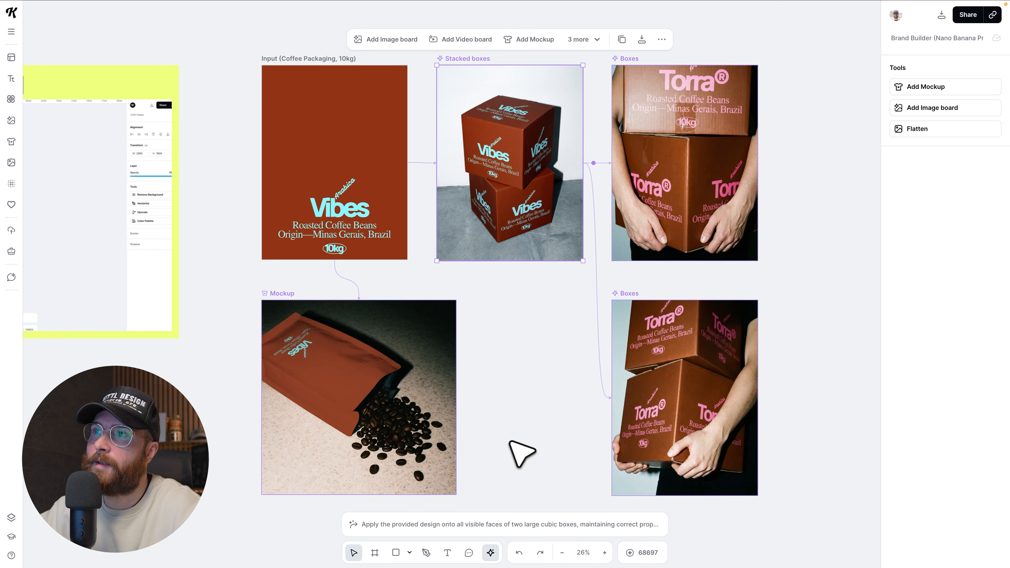
{"action": "scroll", "coordinate": [526, 324], "scroll_direction": "down", "scroll_amount": 1}
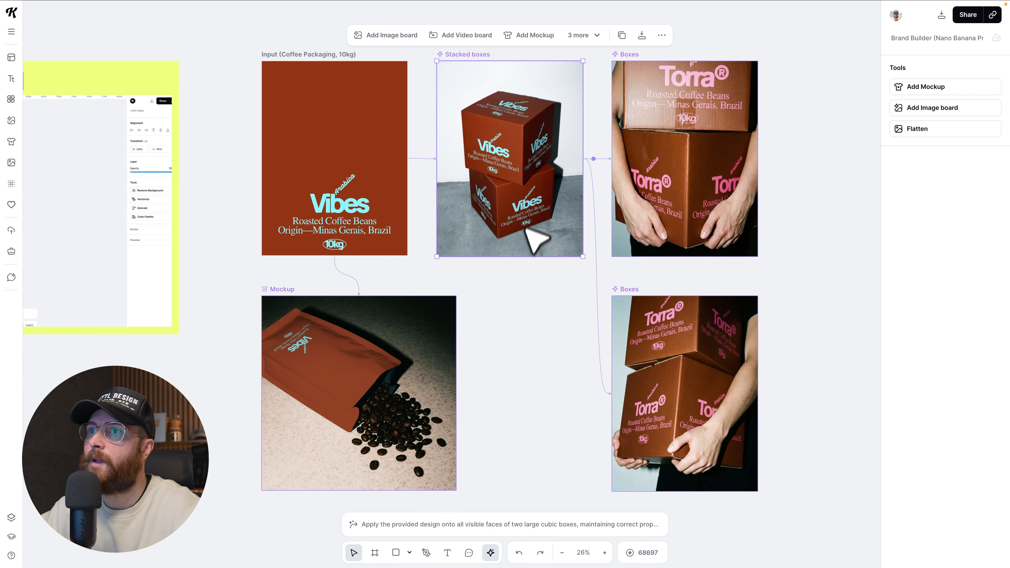
{"action": "scroll", "coordinate": [526, 229], "scroll_direction": "up", "scroll_amount": 2}
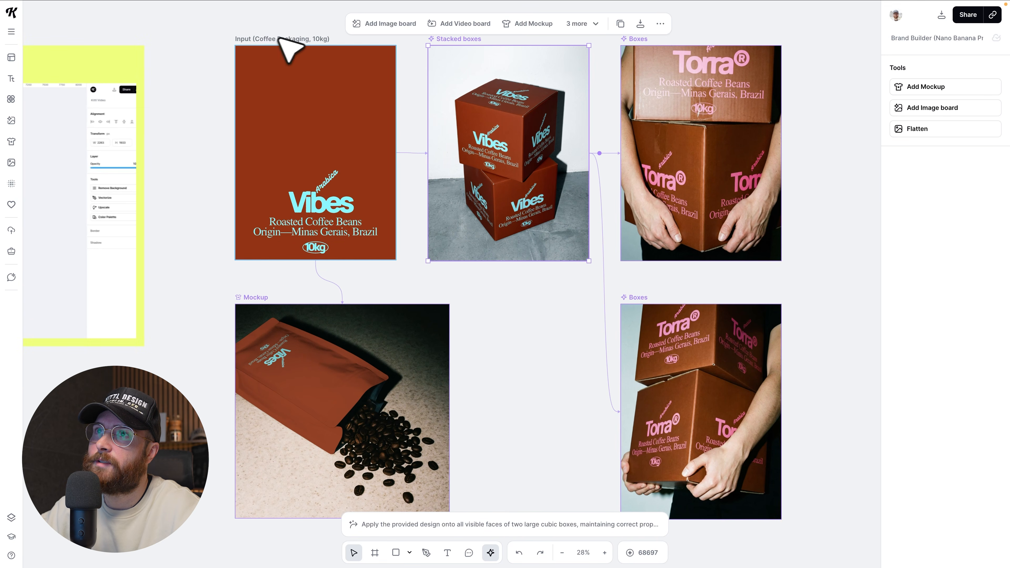
{"action": "left_click", "coordinate": [438, 42]}
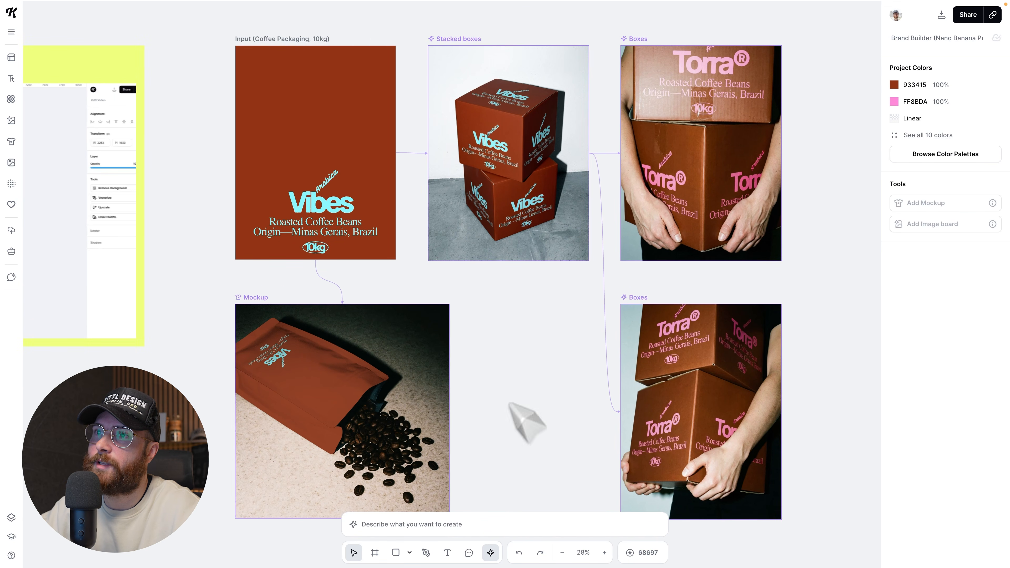
{"action": "left_click", "coordinate": [467, 40]}
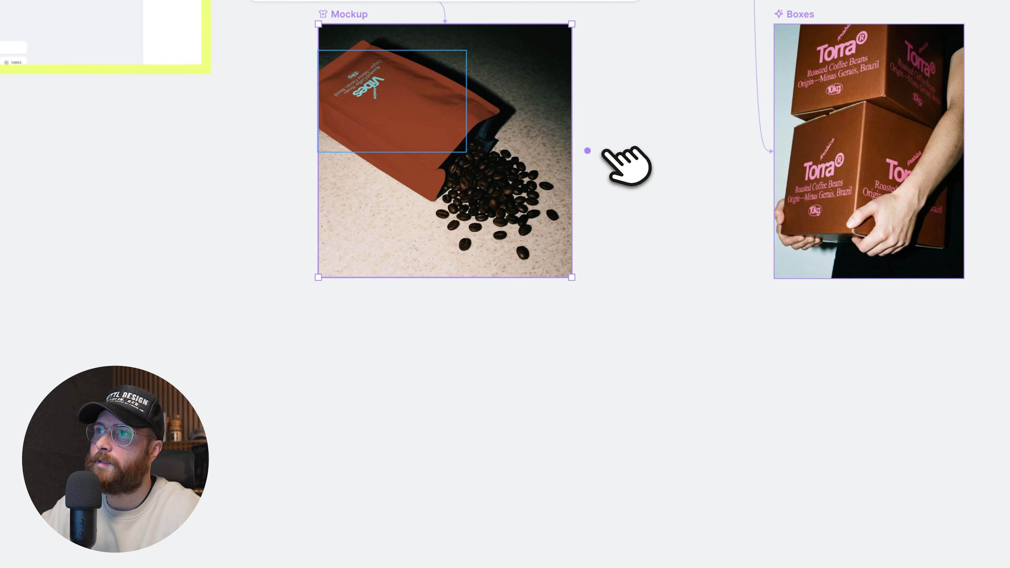
Add a linked image board below the coffee bag mockup, using the Nano Banana Pro model and the Match aspect ratio.
{"action": "left_click_drag", "start_coordinate": [598, 252], "coordinate": [444, 337]}
{"action": "left_click", "coordinate": [469, 324]}
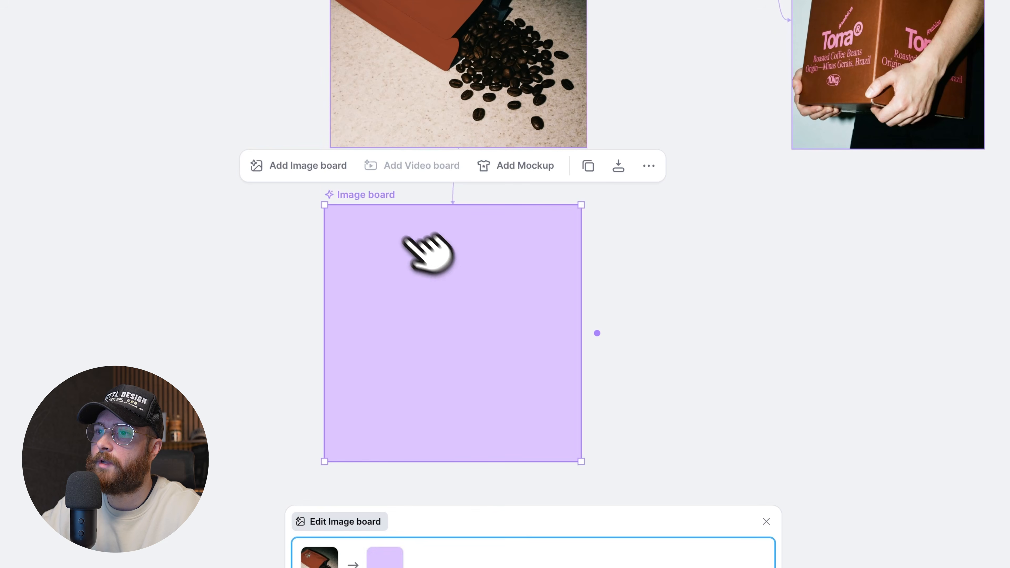
{"action": "left_click", "coordinate": [402, 517]}
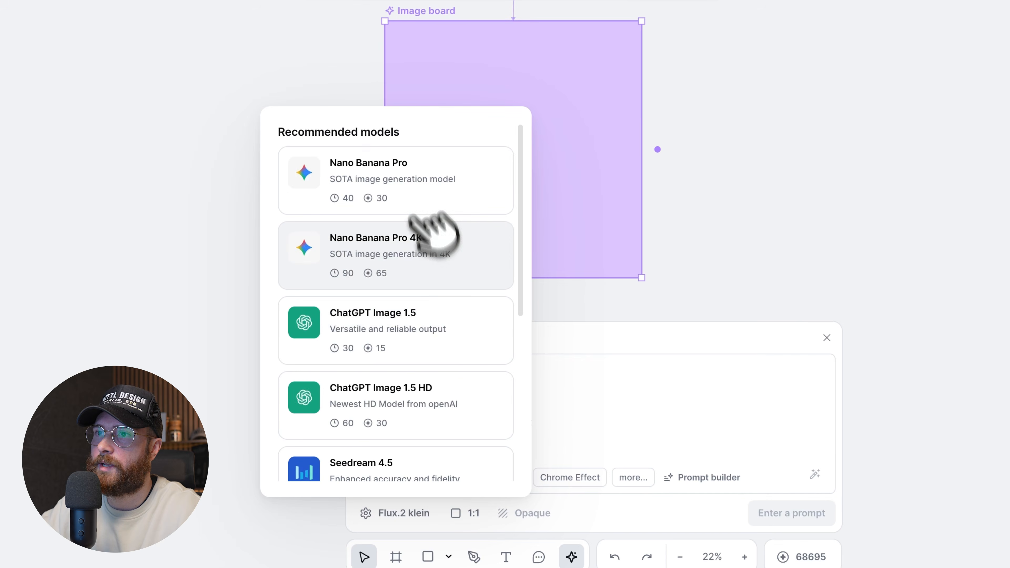
{"action": "left_click", "coordinate": [395, 162]}
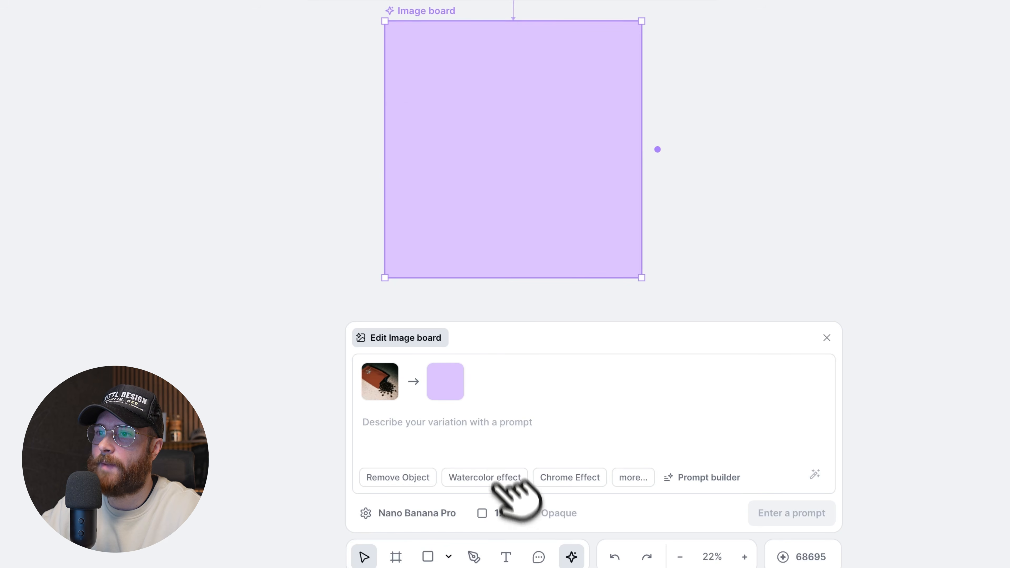
{"action": "left_click", "coordinate": [498, 513]}
{"action": "left_click", "coordinate": [524, 476]}
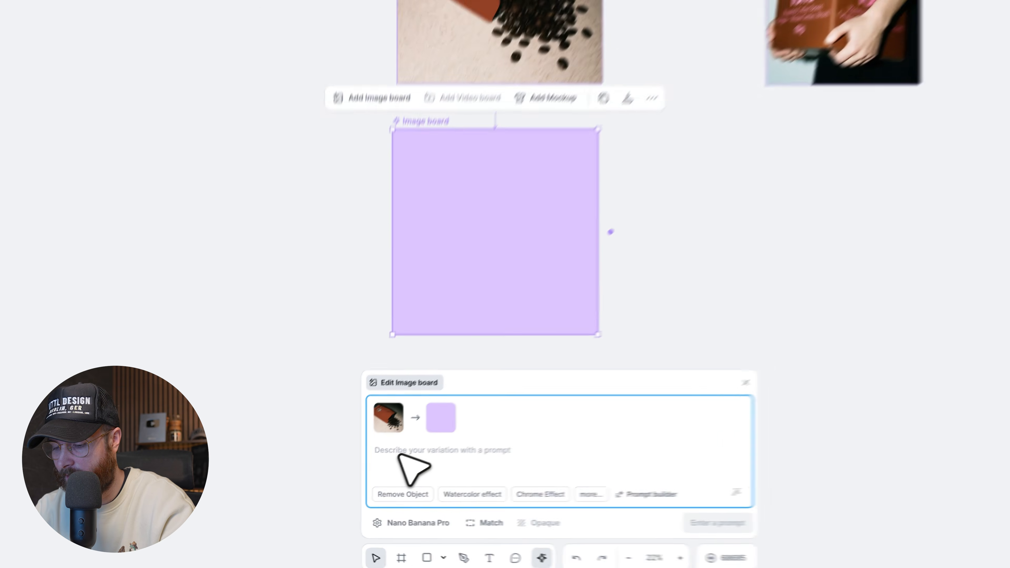
Generate the new board's image with the prompt "Change the background to a dark wooden table, keep the lighting and colors the same.".
{"action": "type", "text": "Change the background to a dark wooden table, keep the lighting and colors the same."}
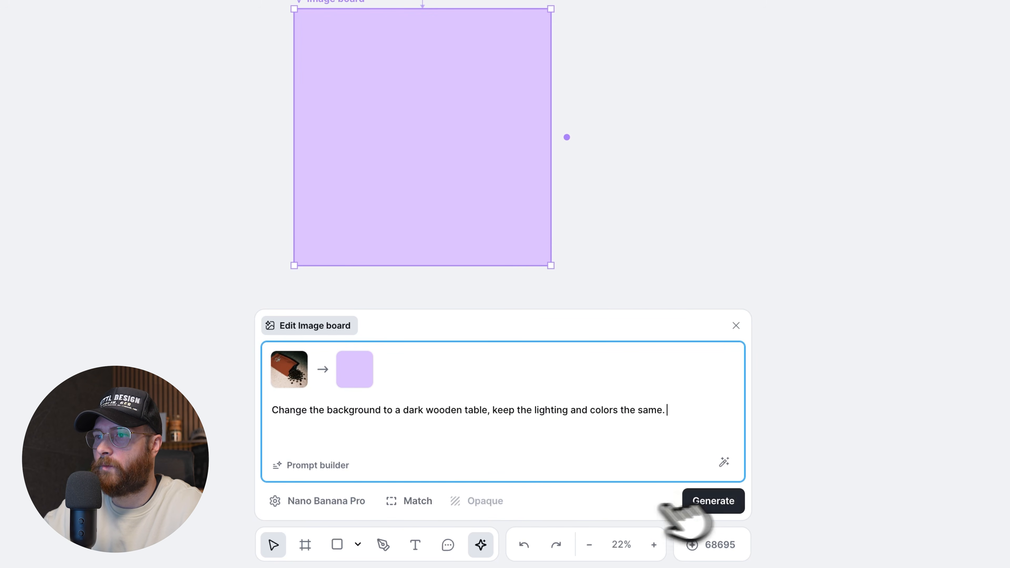
{"action": "left_click", "coordinate": [717, 501]}
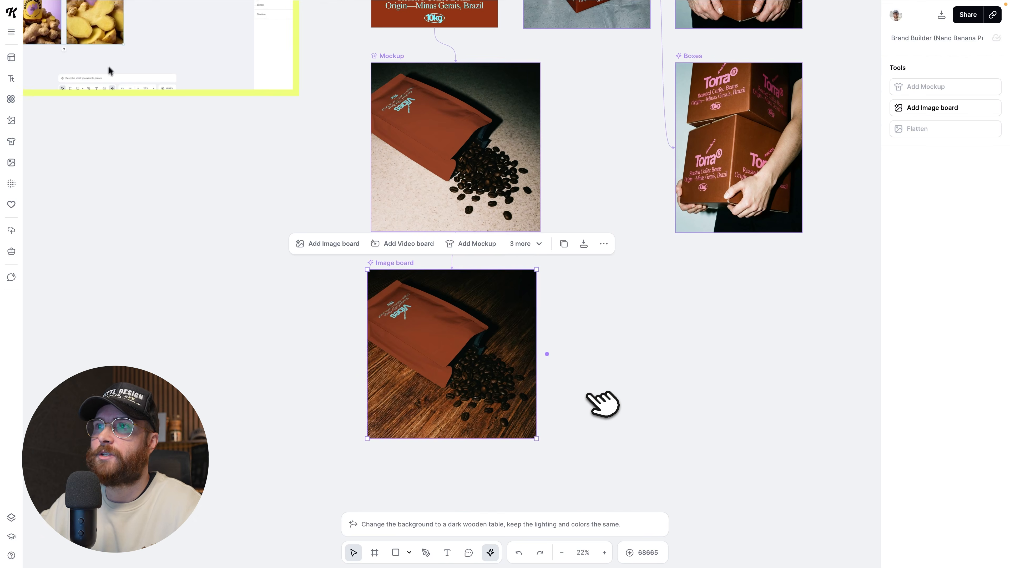
Examine the generated wooden-table coffee bag image and the Input 1 artboard with its linked drink images.
{"action": "scroll", "coordinate": [596, 399], "scroll_direction": "down", "scroll_amount": 1}
{"action": "scroll", "coordinate": [587, 396], "scroll_direction": "down", "scroll_amount": 1}
{"action": "scroll", "coordinate": [588, 396], "scroll_direction": "up", "scroll_amount": 1}
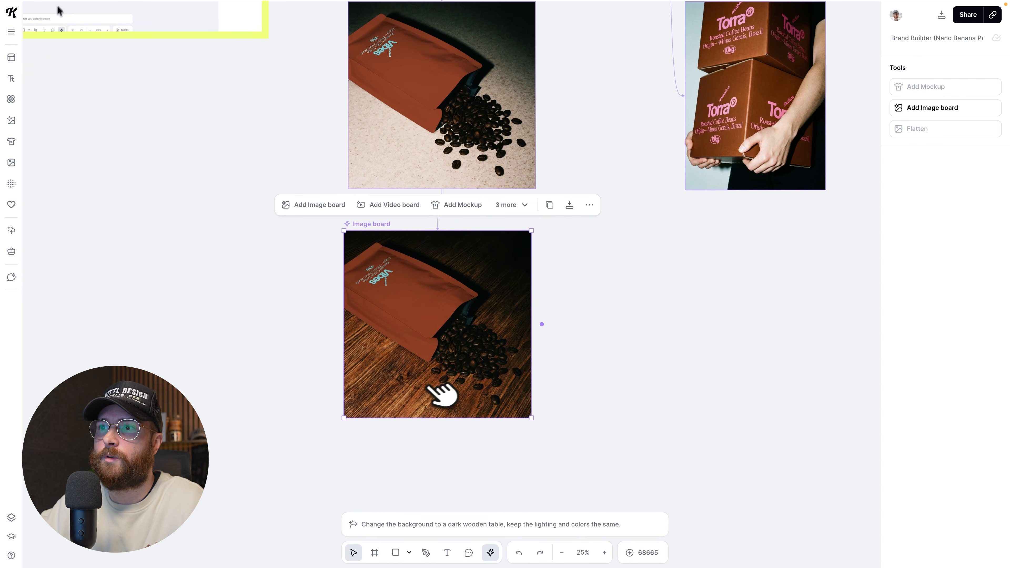
{"action": "scroll", "coordinate": [535, 392], "scroll_direction": "up", "scroll_amount": 1}
{"action": "scroll", "coordinate": [535, 391], "scroll_direction": "up", "scroll_amount": 1}
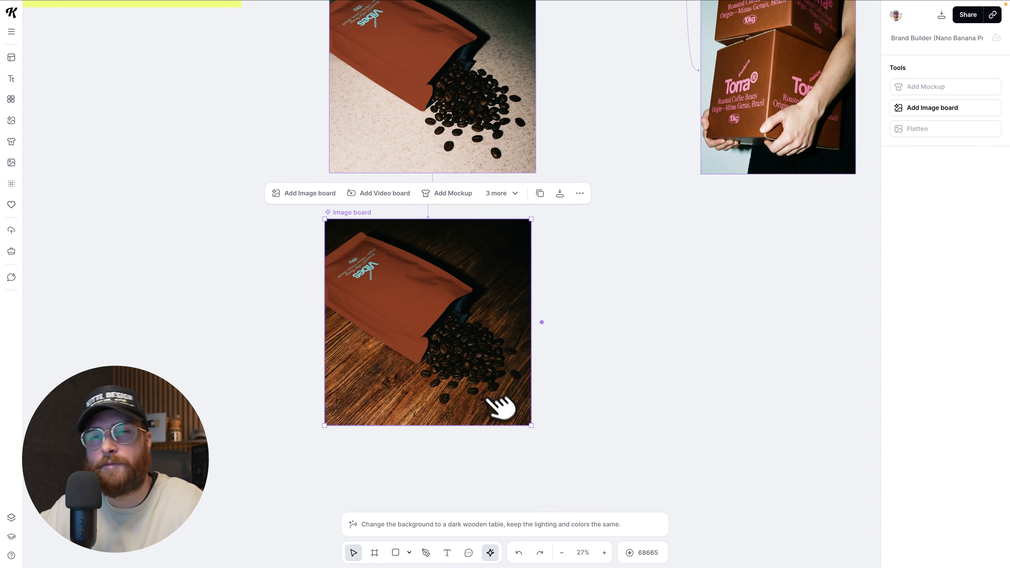
{"action": "scroll", "coordinate": [580, 425], "scroll_direction": "down", "scroll_amount": 3}
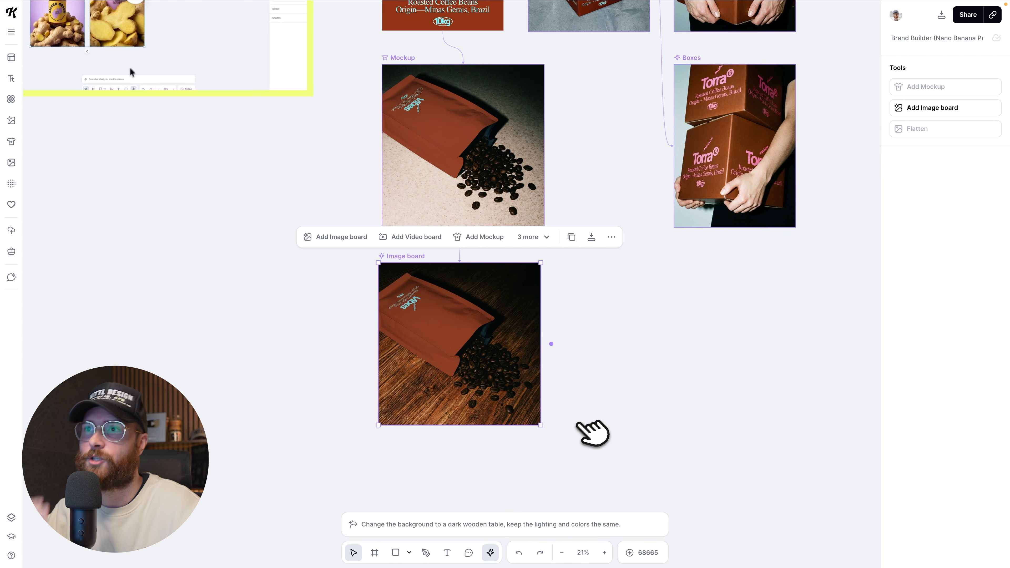
{"action": "scroll", "coordinate": [584, 425], "scroll_direction": "down", "scroll_amount": 3}
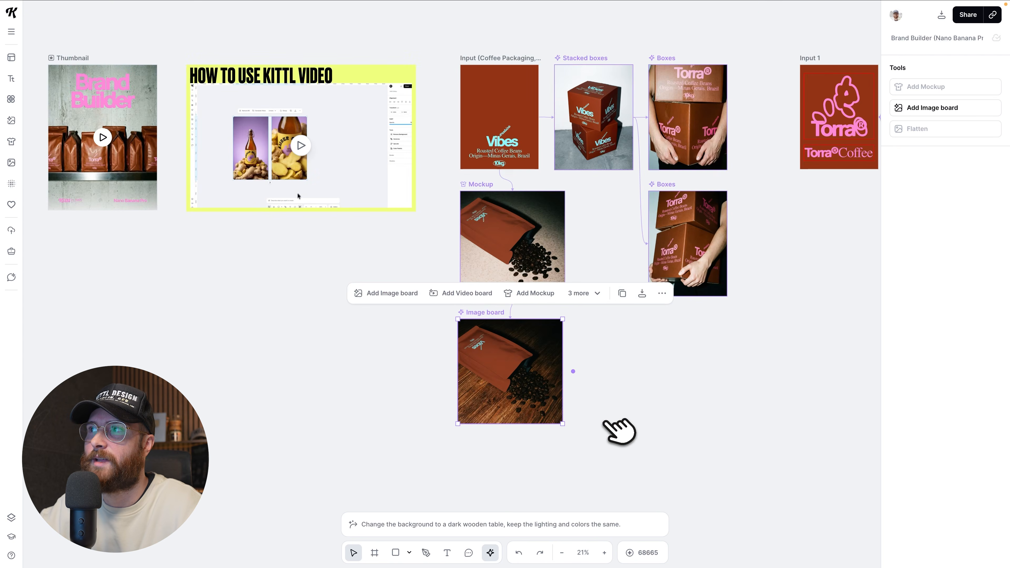
{"action": "scroll", "coordinate": [608, 423], "scroll_direction": "right", "scroll_amount": 6}
{"action": "scroll", "coordinate": [619, 431], "scroll_direction": "right", "scroll_amount": 4}
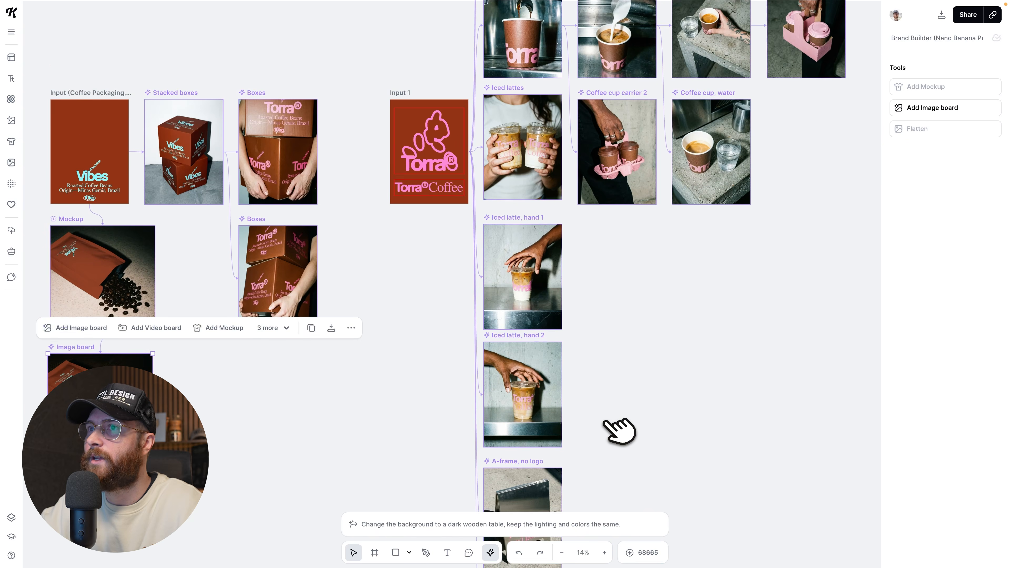
{"action": "scroll", "coordinate": [426, 241], "scroll_direction": "up", "scroll_amount": 3}
{"action": "scroll", "coordinate": [469, 229], "scroll_direction": "up", "scroll_amount": 3}
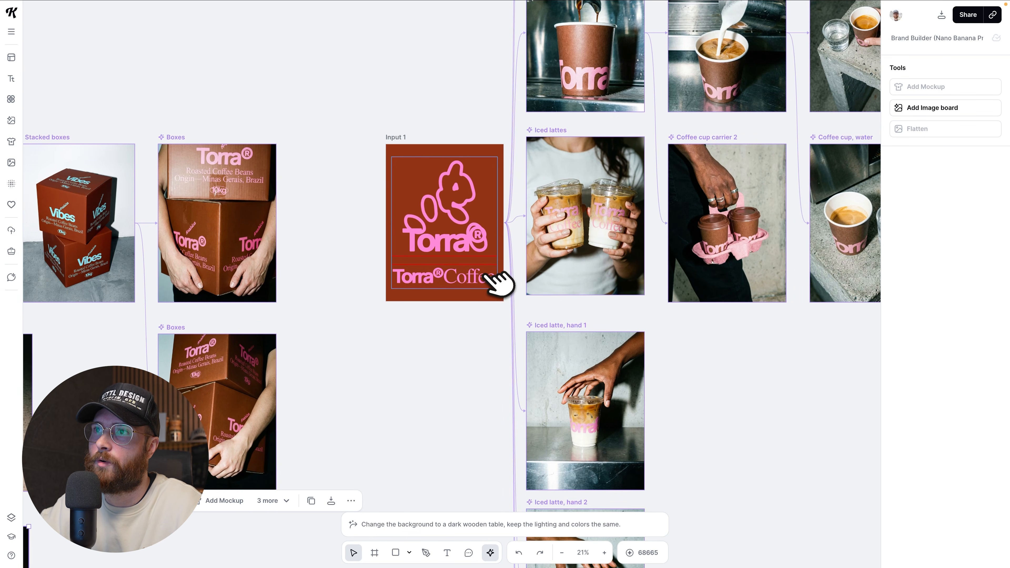
Review the Input 1 artboard's link to the "Iced lattes" image board and read through that board's prompt.
{"action": "scroll", "coordinate": [493, 282], "scroll_direction": "left", "scroll_amount": 5}
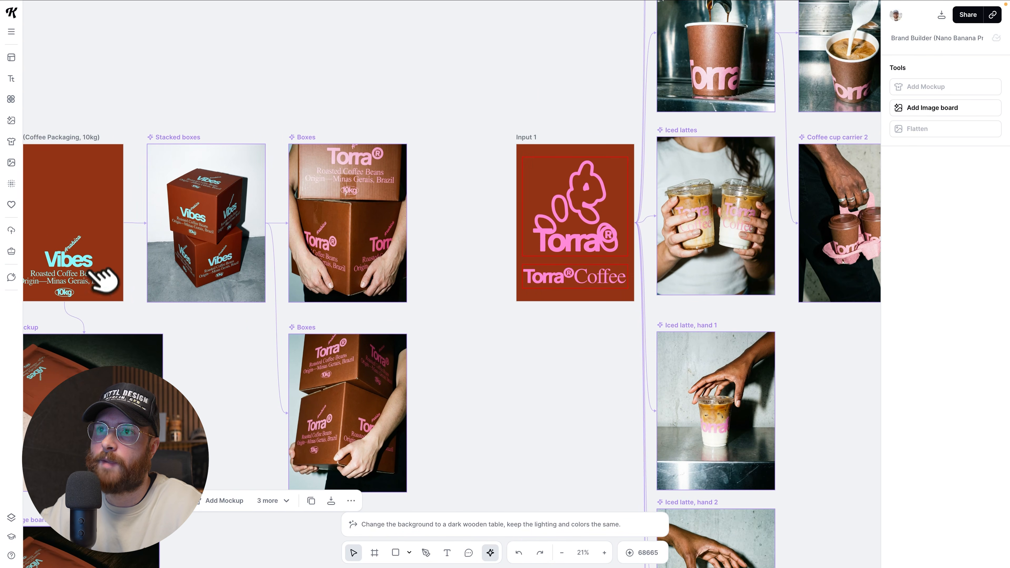
{"action": "scroll", "coordinate": [125, 305], "scroll_direction": "left", "scroll_amount": 1}
{"action": "scroll", "coordinate": [377, 281], "scroll_direction": "right", "scroll_amount": 6}
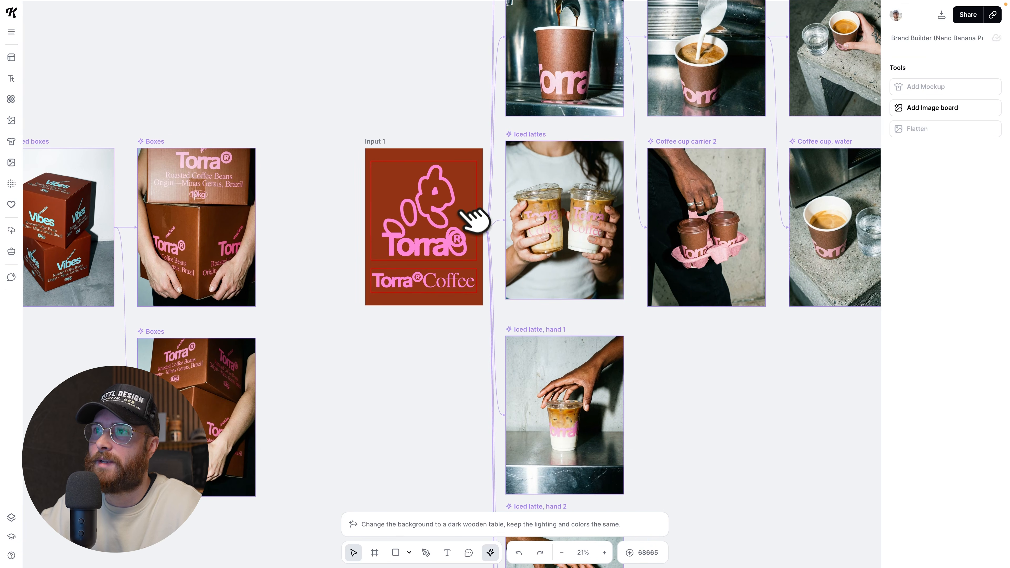
{"action": "scroll", "coordinate": [473, 219], "scroll_direction": "right", "scroll_amount": 5}
{"action": "scroll", "coordinate": [463, 228], "scroll_direction": "up", "scroll_amount": 2}
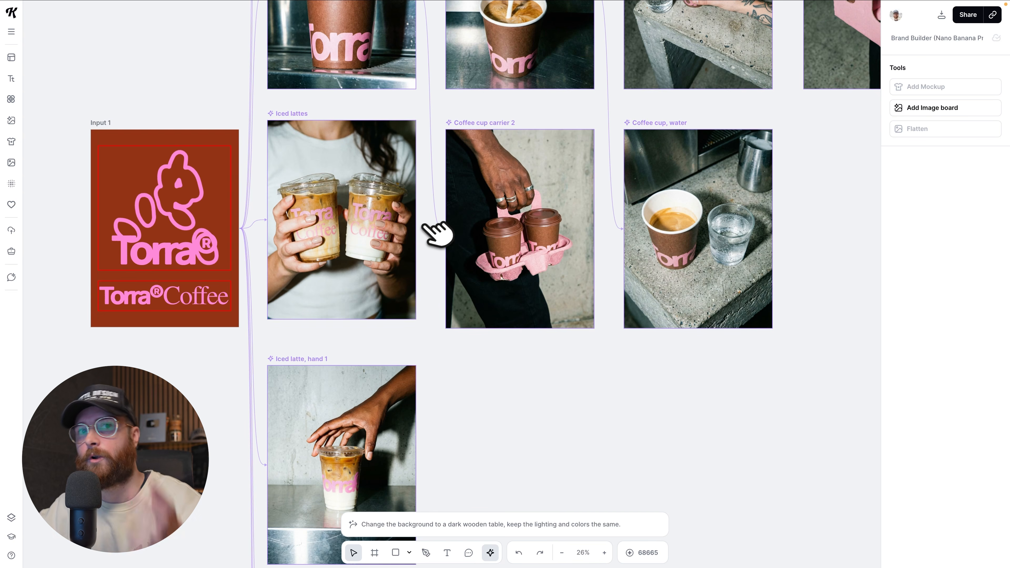
{"action": "left_click", "coordinate": [294, 113]}
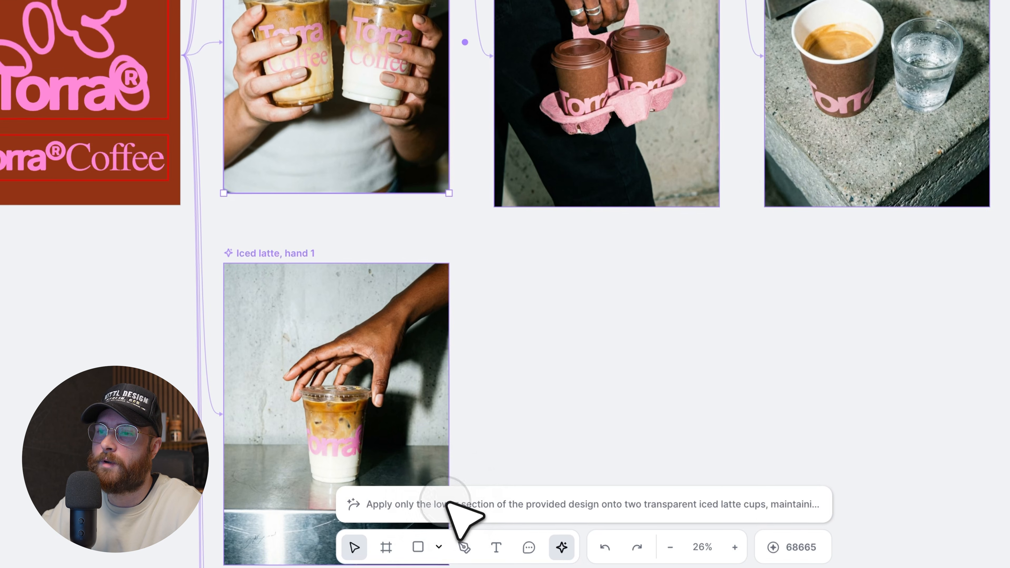
{"action": "left_click", "coordinate": [447, 503]}
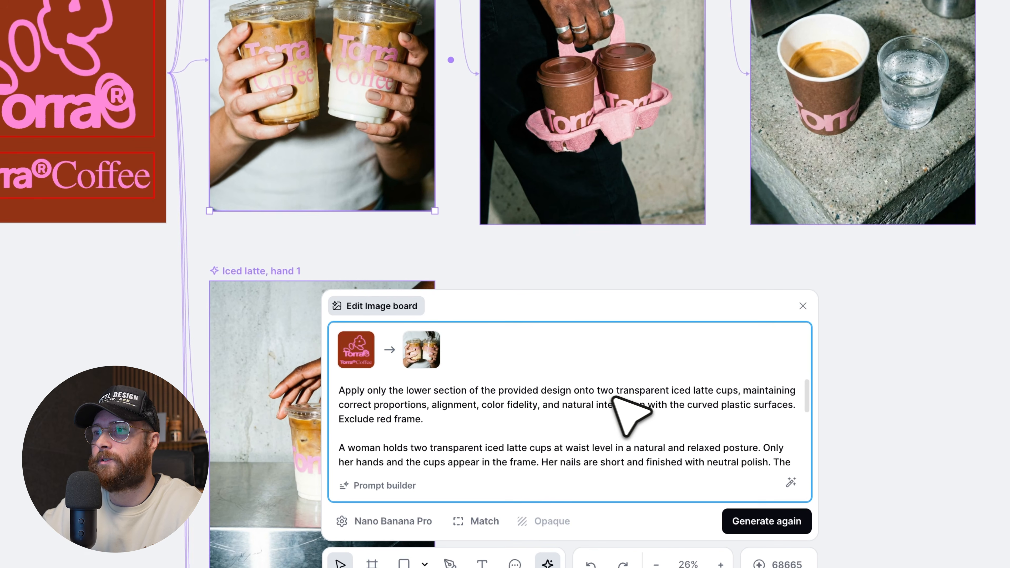
{"action": "scroll", "coordinate": [497, 434], "scroll_direction": "down", "scroll_amount": 2}
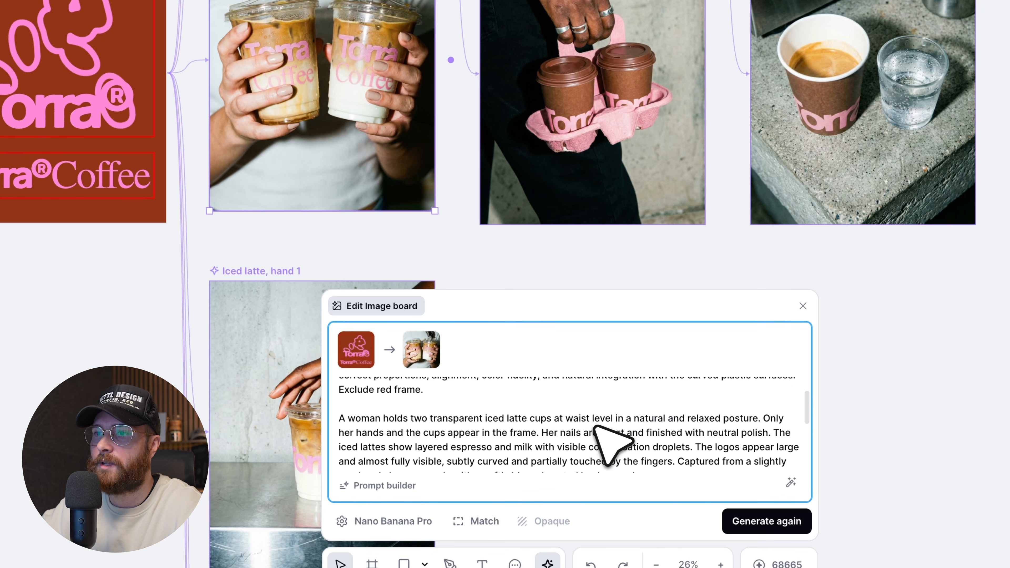
{"action": "scroll", "coordinate": [596, 426], "scroll_direction": "down", "scroll_amount": 1}
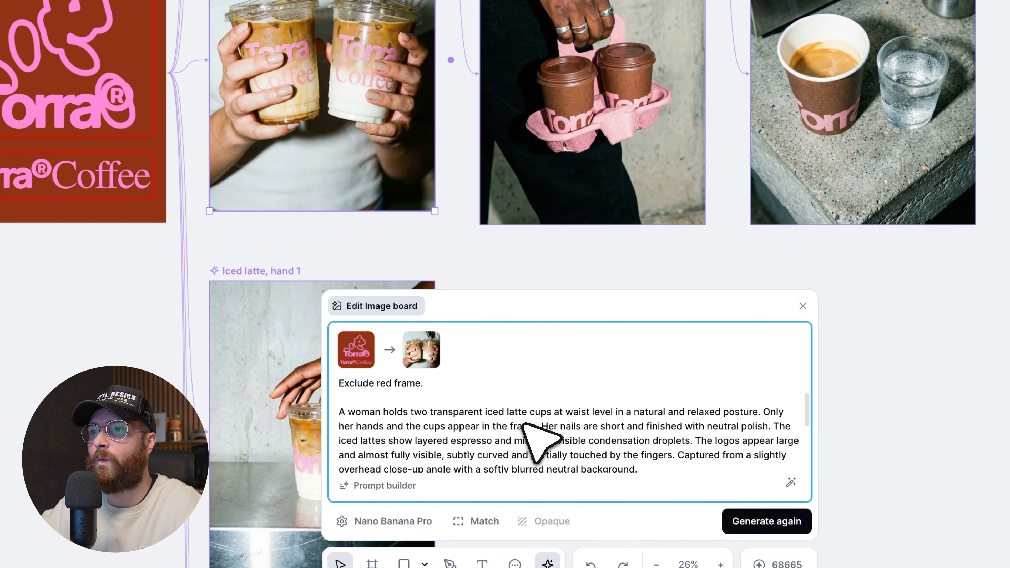
{"action": "scroll", "coordinate": [527, 427], "scroll_direction": "down", "scroll_amount": 1}
{"action": "scroll", "coordinate": [533, 438], "scroll_direction": "up", "scroll_amount": 4}
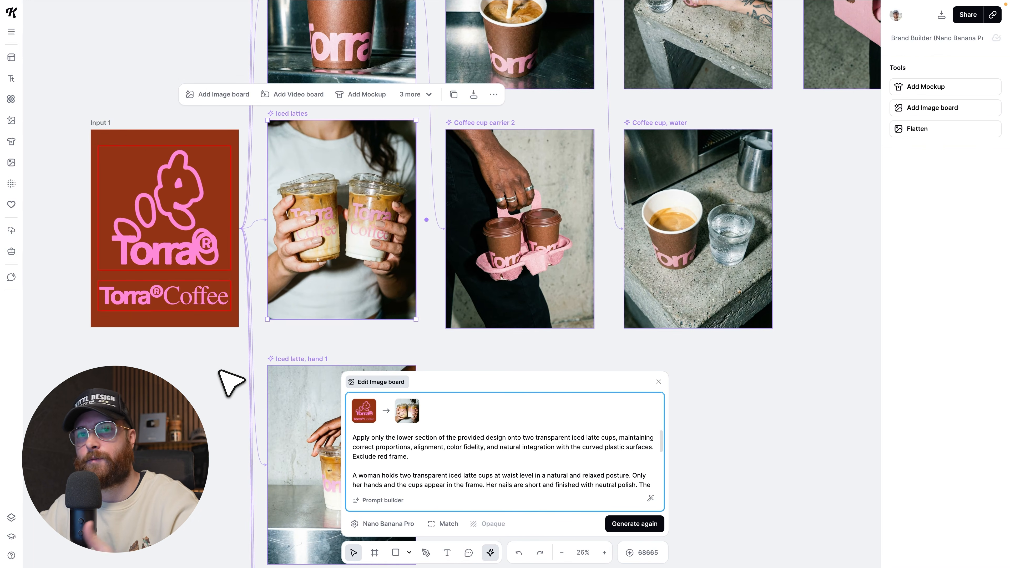
Look over the iced latte, coffee cup, T-shirt, cap and apron image boards linked to Input 1.
{"action": "scroll", "coordinate": [338, 352], "scroll_direction": "up", "scroll_amount": 2}
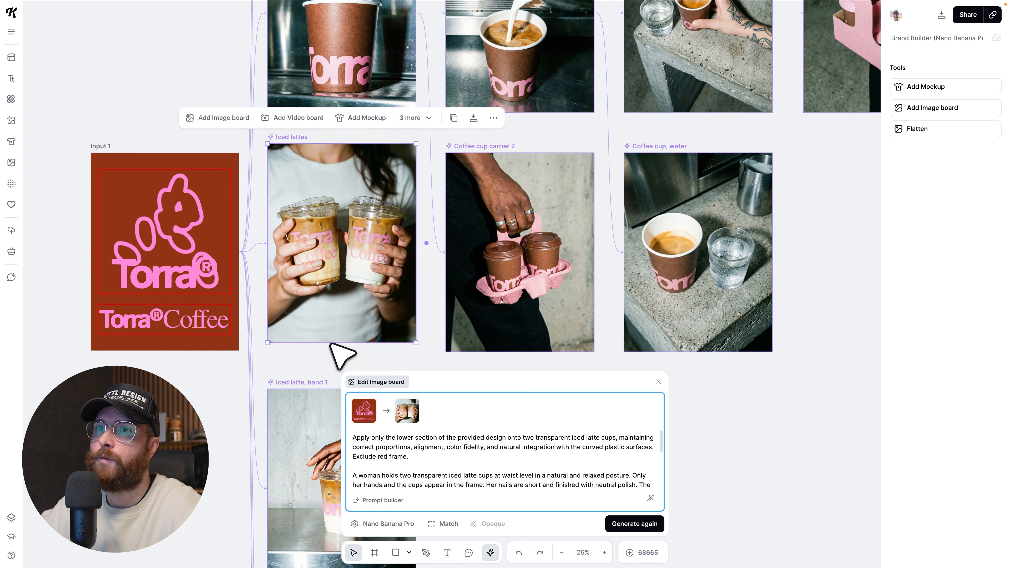
{"action": "scroll", "coordinate": [341, 354], "scroll_direction": "down", "scroll_amount": 6}
{"action": "scroll", "coordinate": [338, 348], "scroll_direction": "down", "scroll_amount": 12}
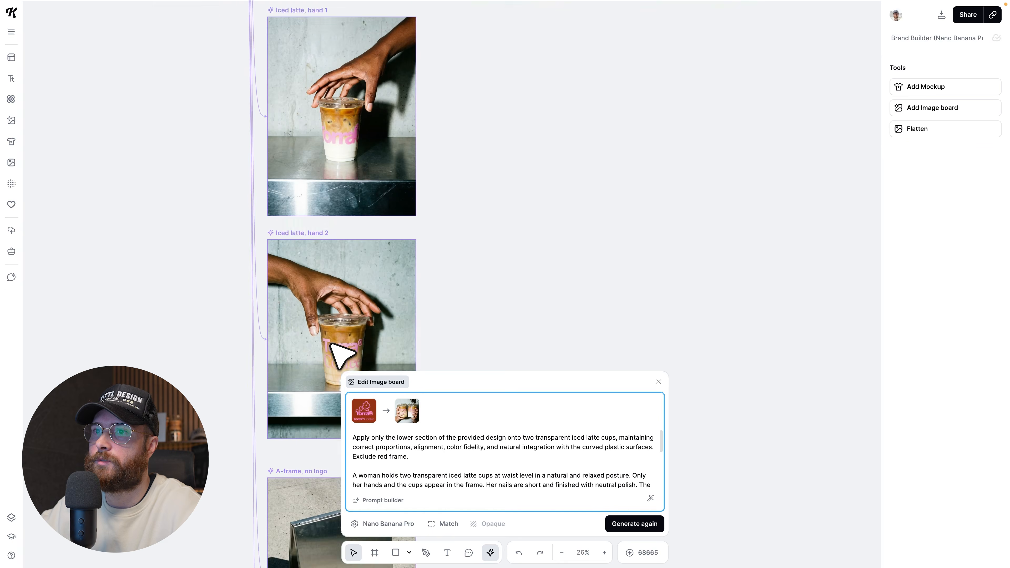
{"action": "scroll", "coordinate": [358, 342], "scroll_direction": "right", "scroll_amount": 3}
{"action": "left_click", "coordinate": [193, 126]}
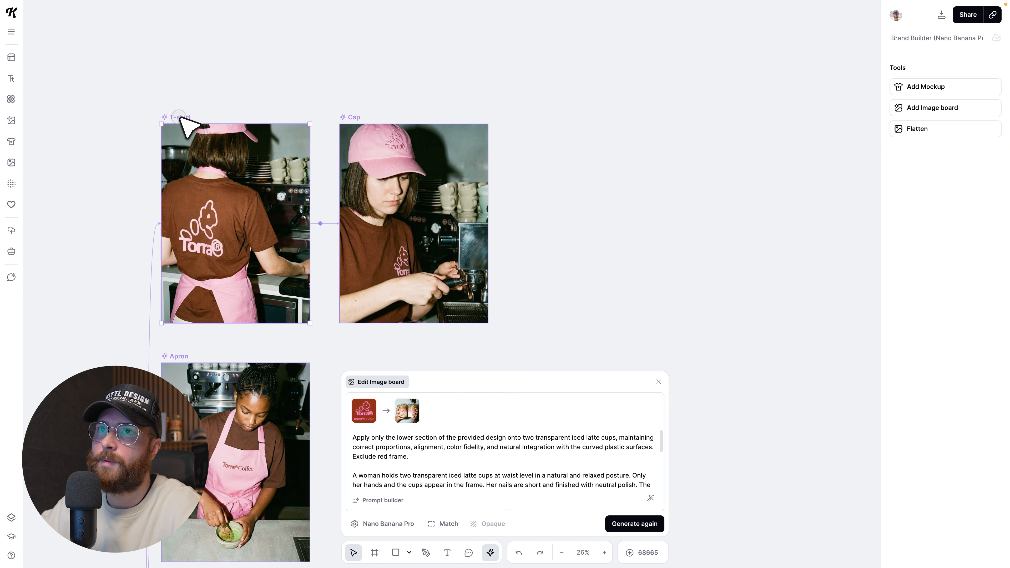
{"action": "scroll", "coordinate": [309, 243], "scroll_direction": "down", "scroll_amount": 6}
{"action": "scroll", "coordinate": [310, 254], "scroll_direction": "left", "scroll_amount": 1}
{"action": "scroll", "coordinate": [379, 296], "scroll_direction": "down", "scroll_amount": 3}
{"action": "left_click", "coordinate": [354, 178]}
{"action": "scroll", "coordinate": [368, 239], "scroll_direction": "down", "scroll_amount": 5}
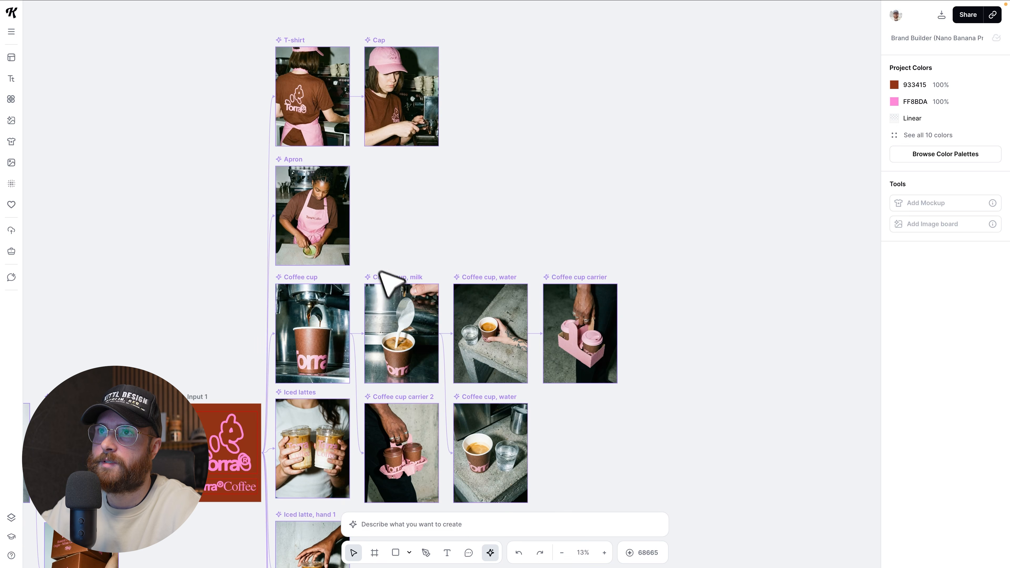
Open the "T-shirt" image board's prompt and compare it with the generated image.
{"action": "left_click", "coordinate": [316, 56]}
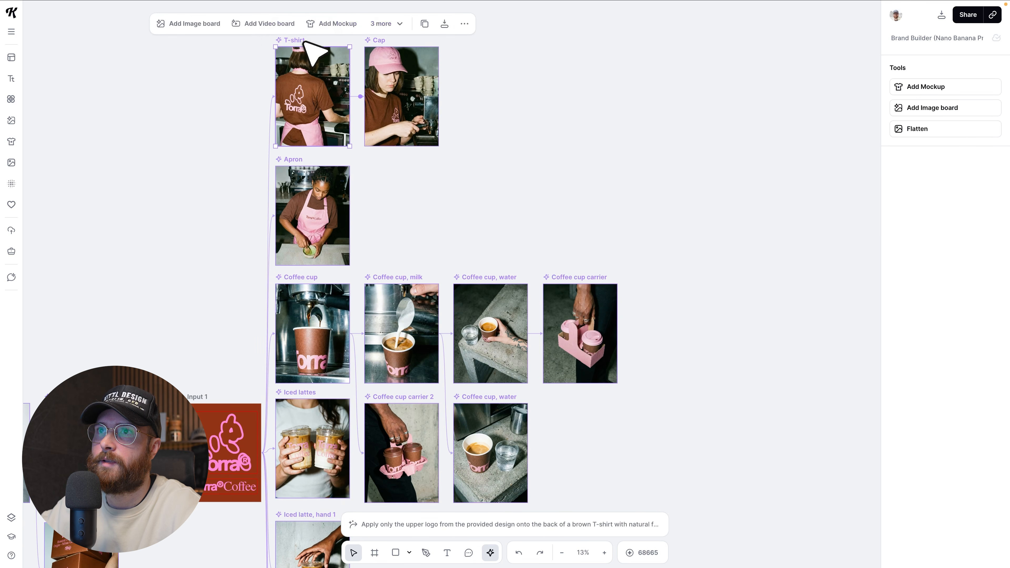
{"action": "left_click", "coordinate": [439, 527]}
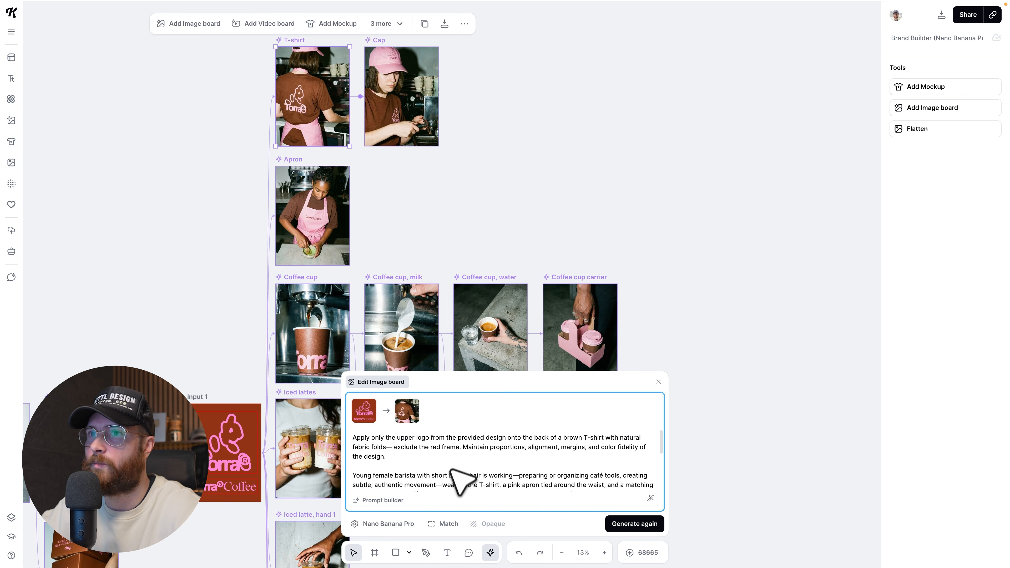
{"action": "scroll", "coordinate": [483, 255], "scroll_direction": "up", "scroll_amount": 3}
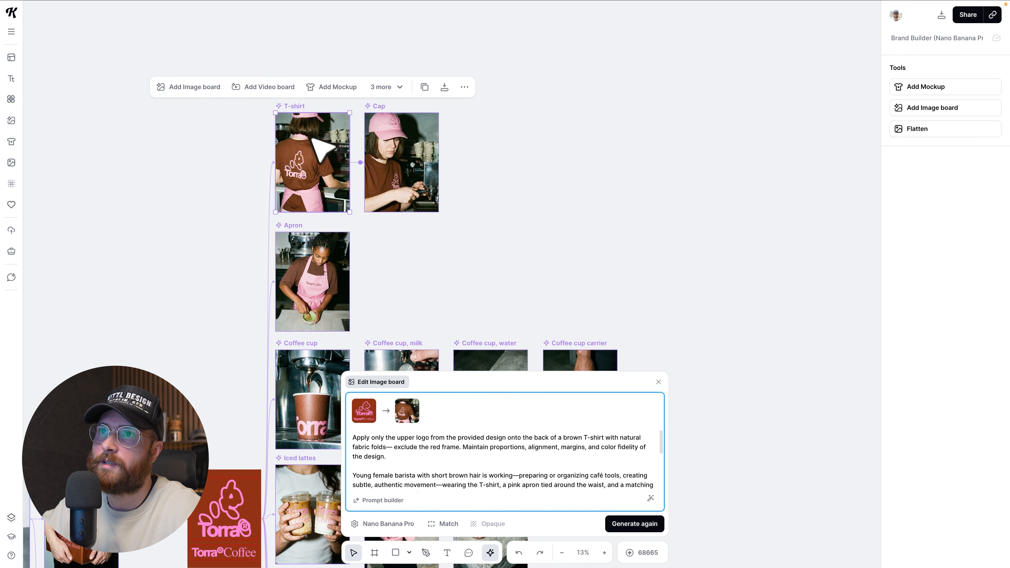
Branch a new linked image board off the "T-shirt" board above the "Cap" board and delete it.
{"action": "mouse_move", "coordinate": [382, 108]}
{"action": "left_mouse_down"}
{"action": "mouse_move", "coordinate": [405, 86]}
{"action": "mouse_move", "coordinate": [401, 75]}
{"action": "mouse_move", "coordinate": [383, 105]}
{"action": "left_mouse_up"}
{"action": "left_click", "coordinate": [316, 120]}
{"action": "left_click_drag", "start_coordinate": [360, 161], "coordinate": [383, 57]}
{"action": "left_click", "coordinate": [406, 41]}
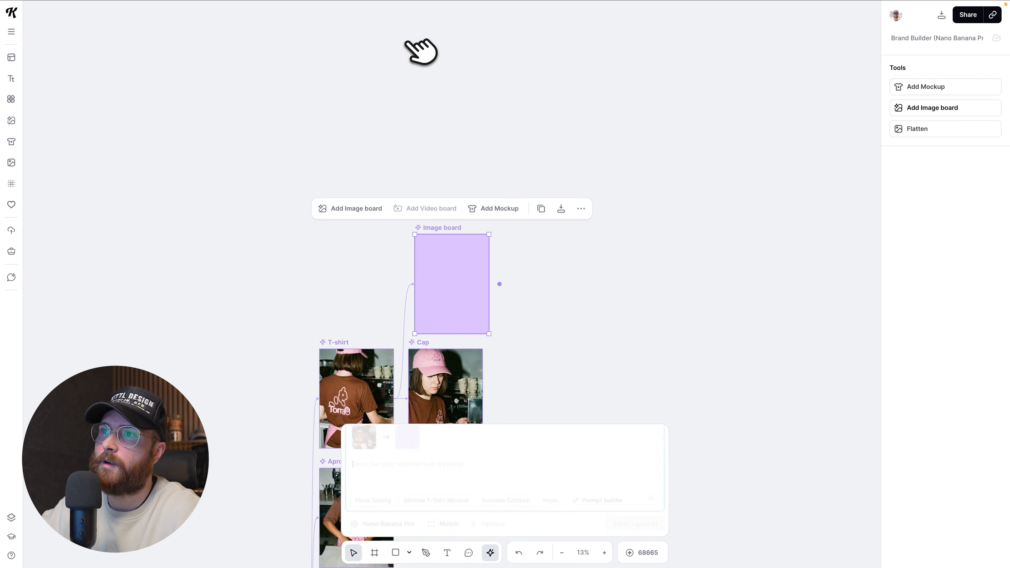
{"action": "left_click", "coordinate": [428, 220]}
{"action": "left_click_drag", "start_coordinate": [435, 228], "coordinate": [428, 221]}
{"action": "key", "text": "Delete"}
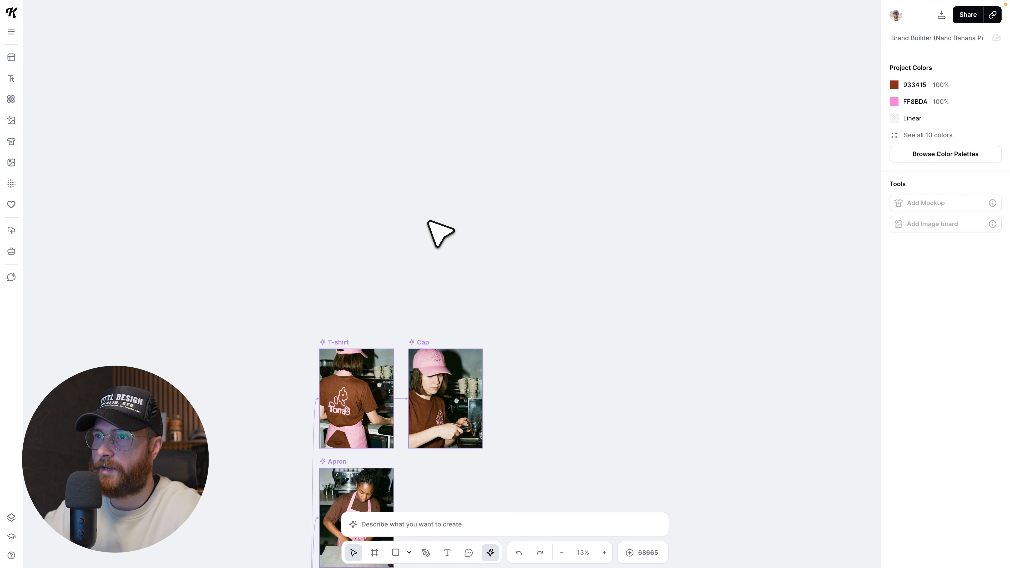
Read the "Cap" image board's prompt and inspect the embroidered logo on the cap up close.
{"action": "scroll", "coordinate": [429, 223], "scroll_direction": "down", "scroll_amount": 6}
{"action": "left_click", "coordinate": [427, 99]}
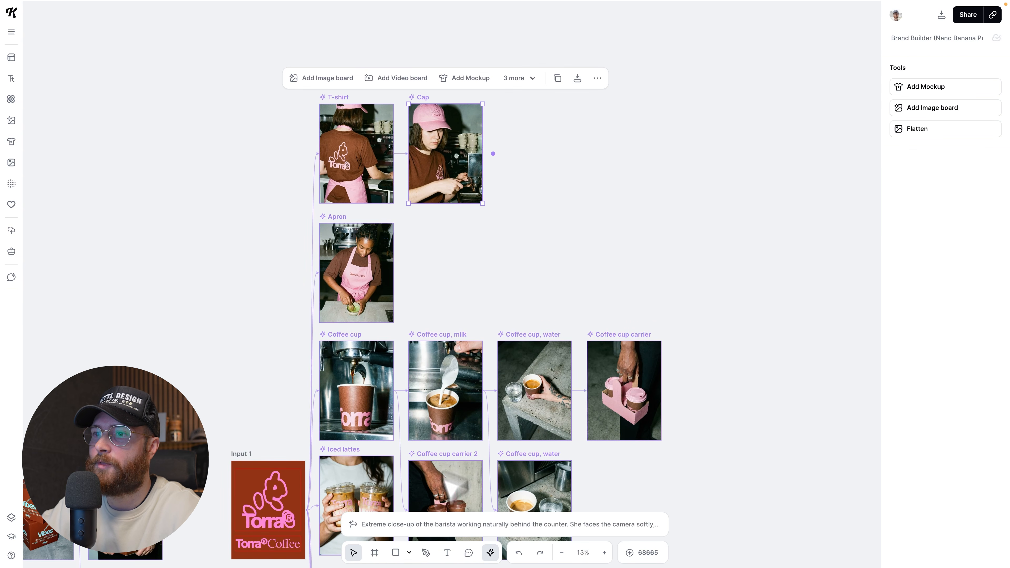
{"action": "left_click", "coordinate": [443, 525]}
{"action": "scroll", "coordinate": [446, 292], "scroll_direction": "up", "scroll_amount": 3}
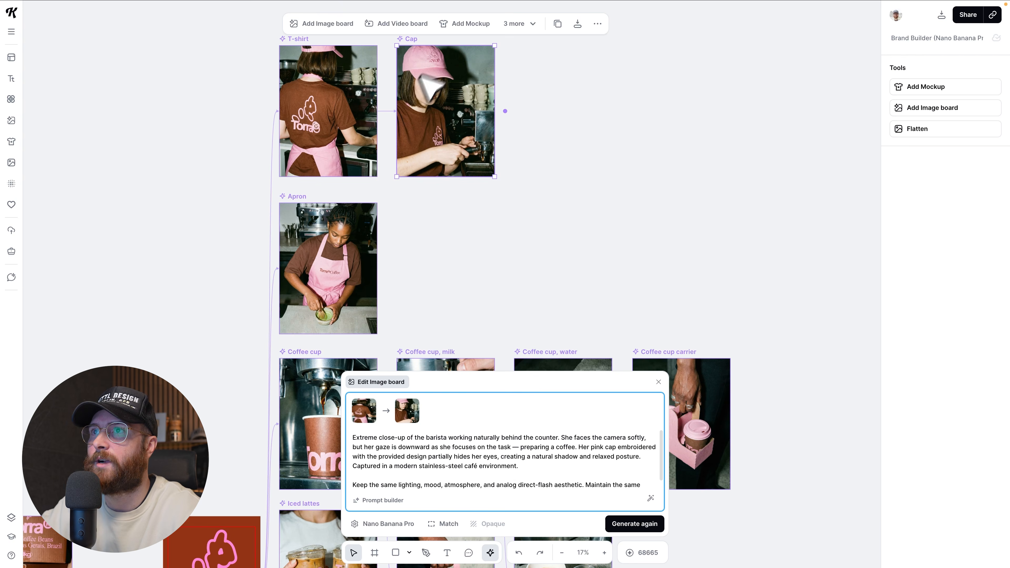
{"action": "scroll", "coordinate": [421, 77], "scroll_direction": "up", "scroll_amount": 10}
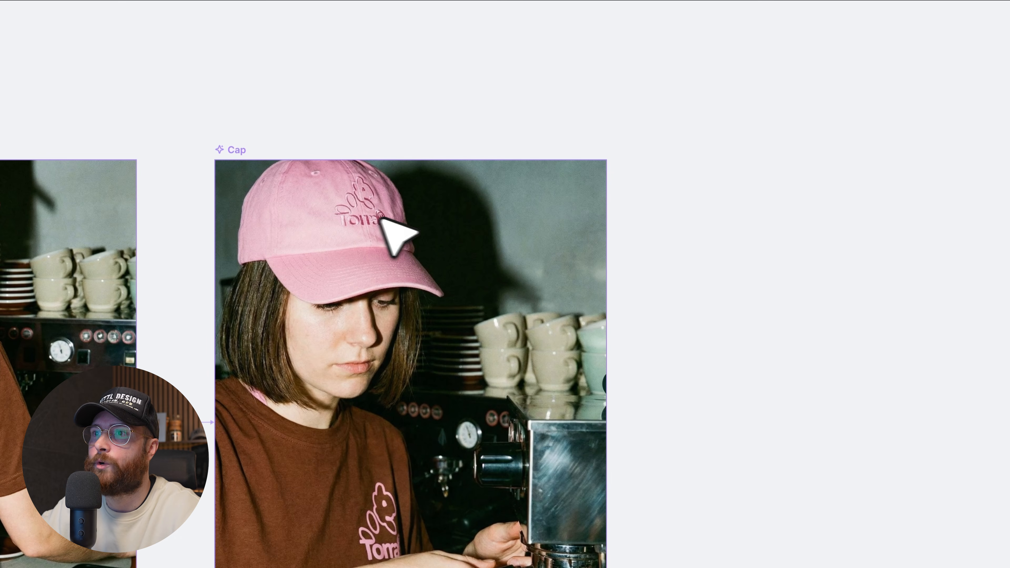
{"action": "scroll", "coordinate": [397, 298], "scroll_direction": "down", "scroll_amount": 6}
{"action": "scroll", "coordinate": [441, 303], "scroll_direction": "down", "scroll_amount": 4}
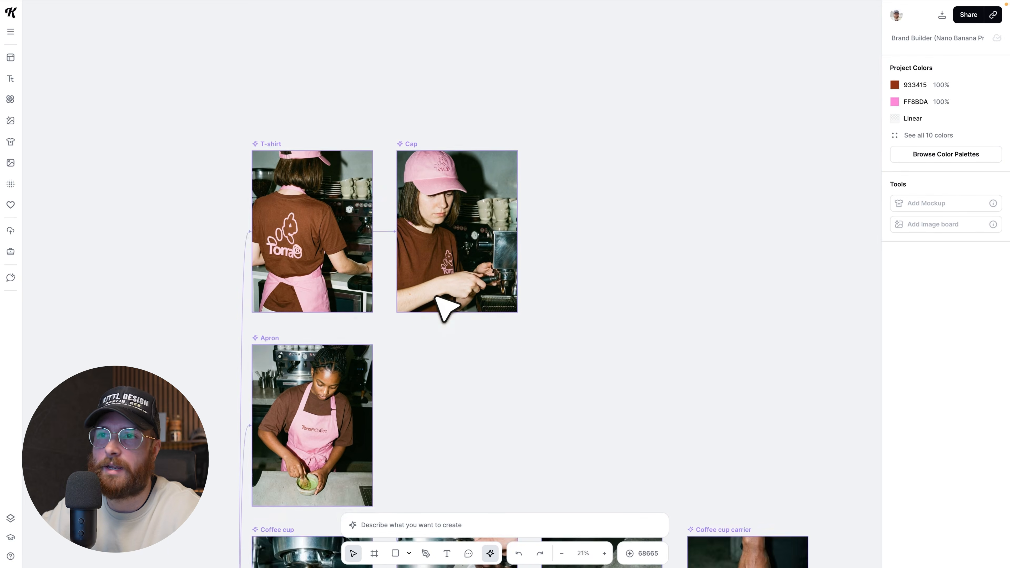
Trace the chain of linked images from "Coffee cup" through the milk and water versions to "Coffee cup carrier".
{"action": "scroll", "coordinate": [458, 340], "scroll_direction": "down", "scroll_amount": 2}
{"action": "scroll", "coordinate": [458, 342], "scroll_direction": "down", "scroll_amount": 2}
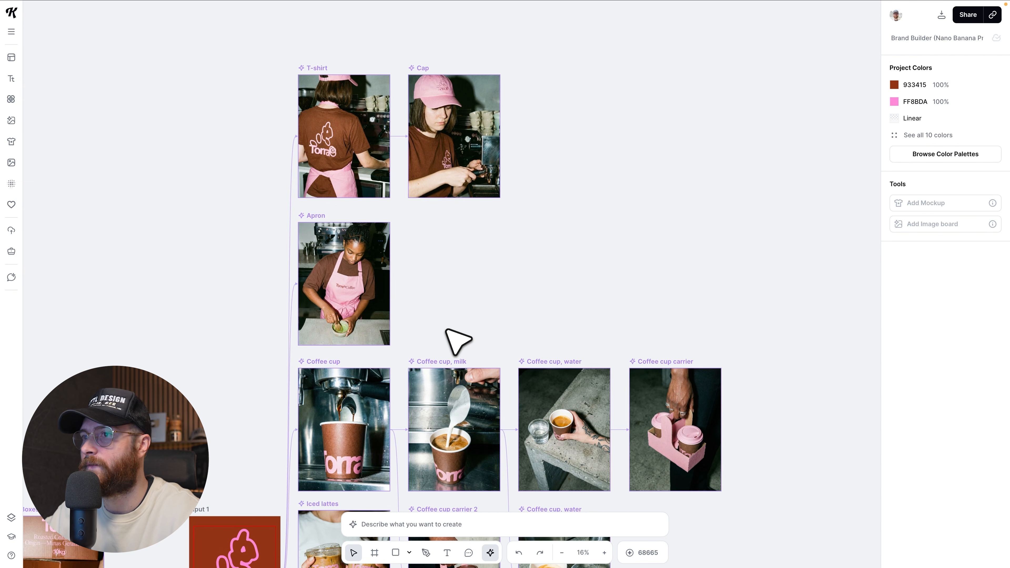
{"action": "scroll", "coordinate": [457, 340], "scroll_direction": "down", "scroll_amount": 4}
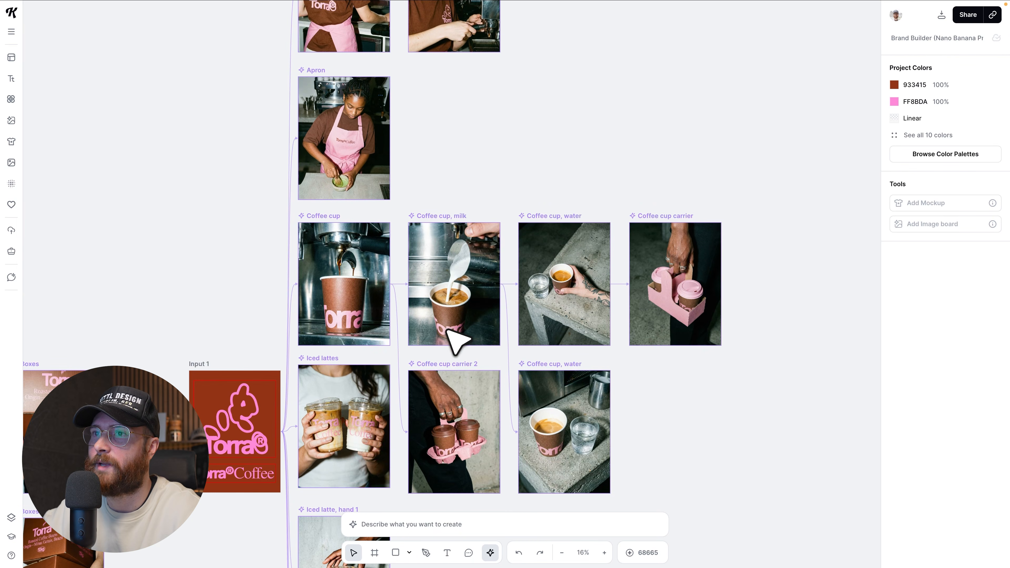
{"action": "scroll", "coordinate": [334, 325], "scroll_direction": "up", "scroll_amount": 2}
{"action": "left_click", "coordinate": [338, 319]}
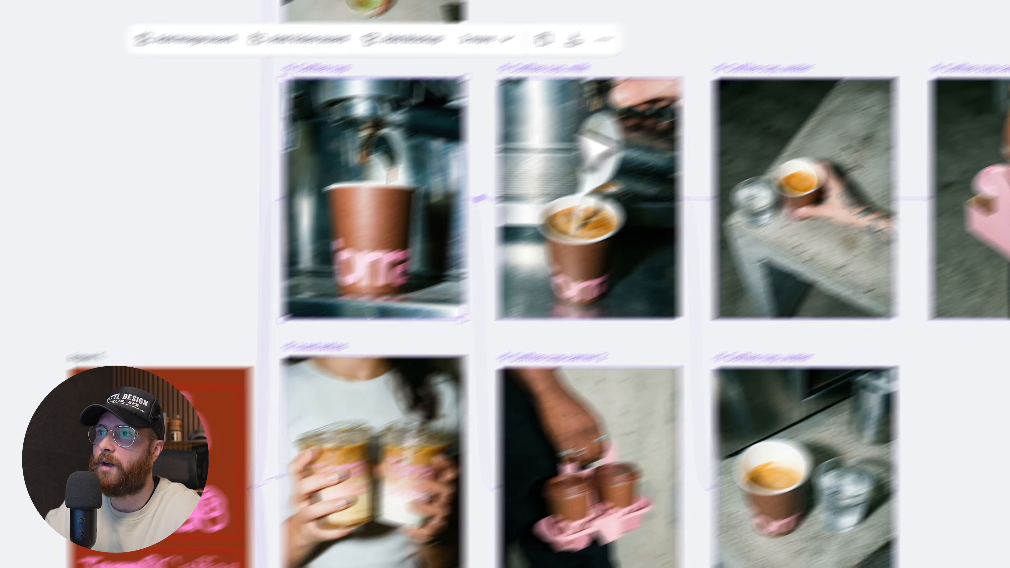
{"action": "left_click", "coordinate": [645, 45]}
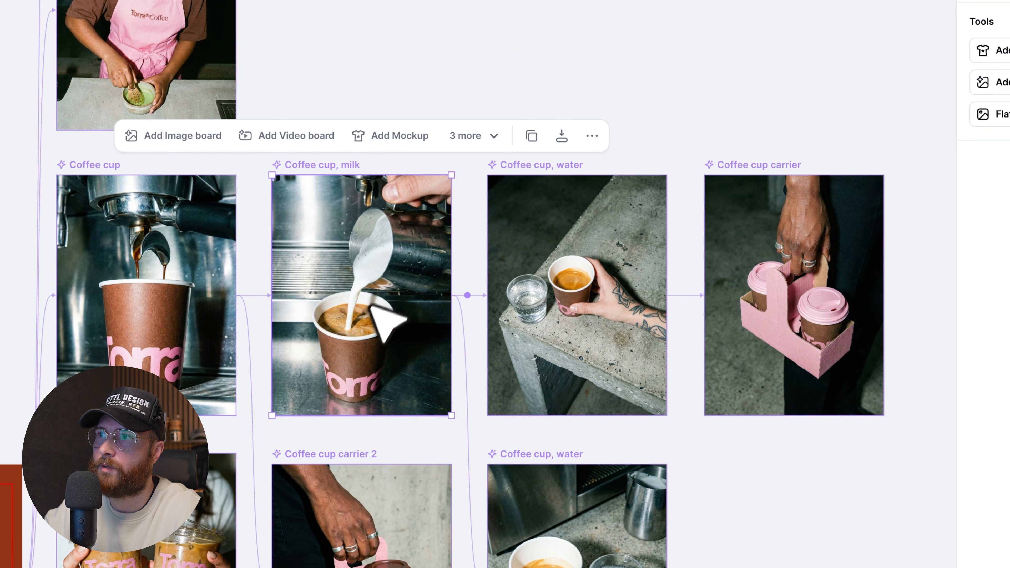
{"action": "left_click", "coordinate": [549, 187]}
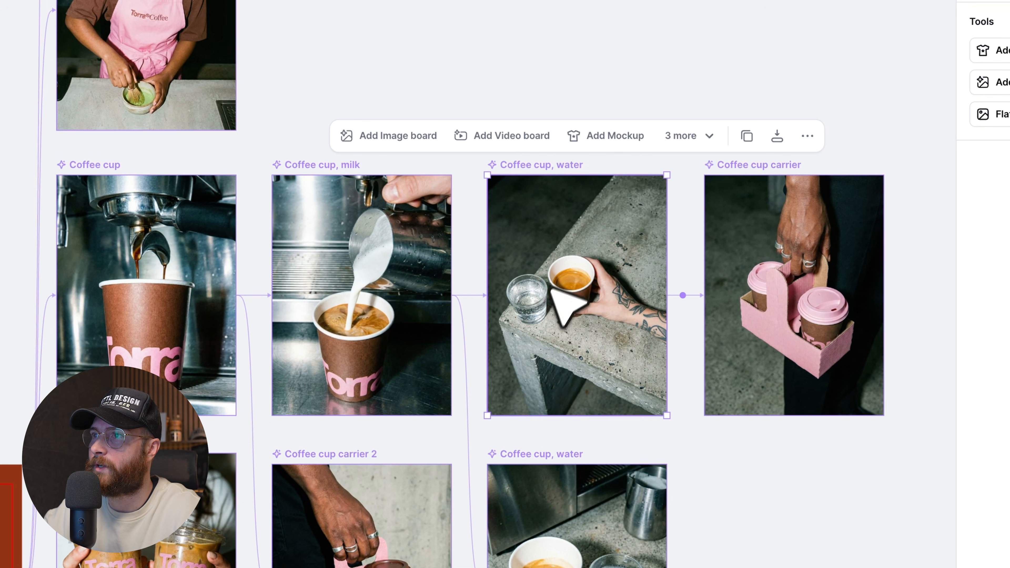
{"action": "scroll", "coordinate": [575, 316], "scroll_direction": "right", "scroll_amount": 2}
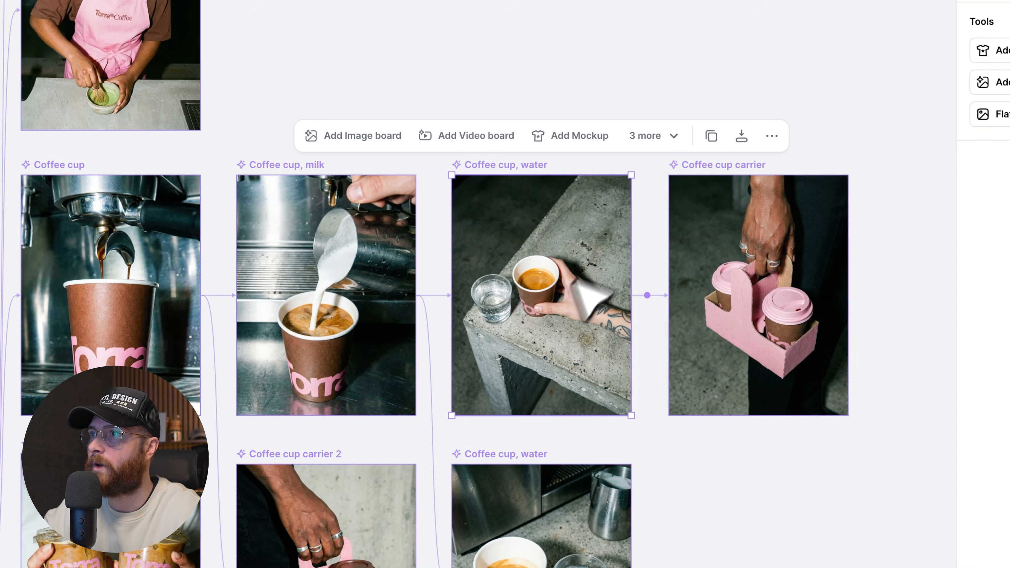
{"action": "left_click", "coordinate": [712, 179]}
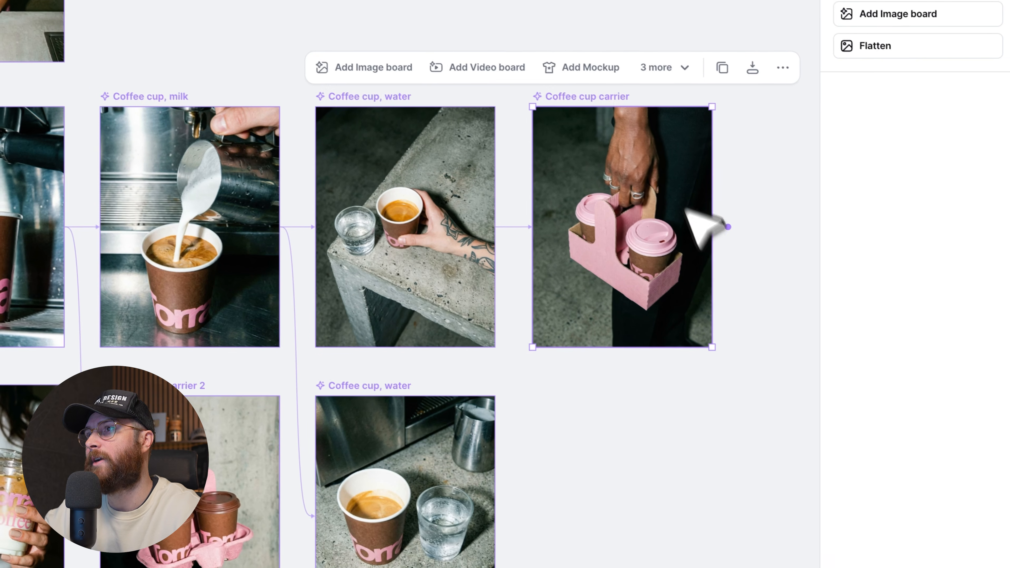
{"action": "left_click_drag", "start_coordinate": [649, 125], "coordinate": [645, 124]}
{"action": "scroll", "coordinate": [546, 466], "scroll_direction": "down", "scroll_amount": 1}
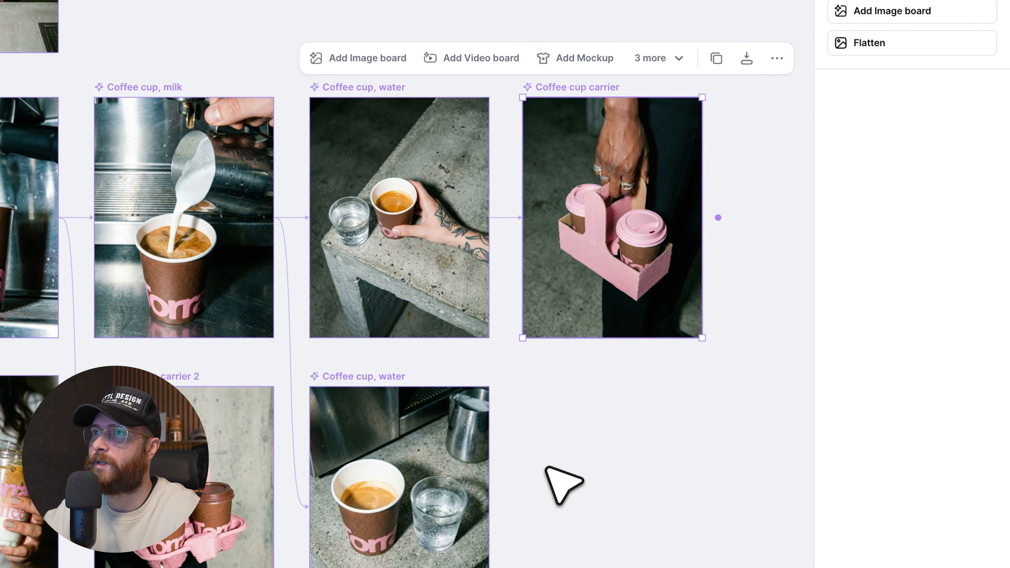
Clear the board selection and survey the full set of coffee cup and barista clothing images.
{"action": "left_click", "coordinate": [546, 466]}
{"action": "scroll", "coordinate": [546, 465], "scroll_direction": "right", "scroll_amount": 2}
{"action": "scroll", "coordinate": [547, 466], "scroll_direction": "down", "scroll_amount": 3}
{"action": "scroll", "coordinate": [542, 474], "scroll_direction": "down", "scroll_amount": 3}
{"action": "scroll", "coordinate": [541, 474], "scroll_direction": "right", "scroll_amount": 3}
{"action": "scroll", "coordinate": [542, 475], "scroll_direction": "down", "scroll_amount": 1}
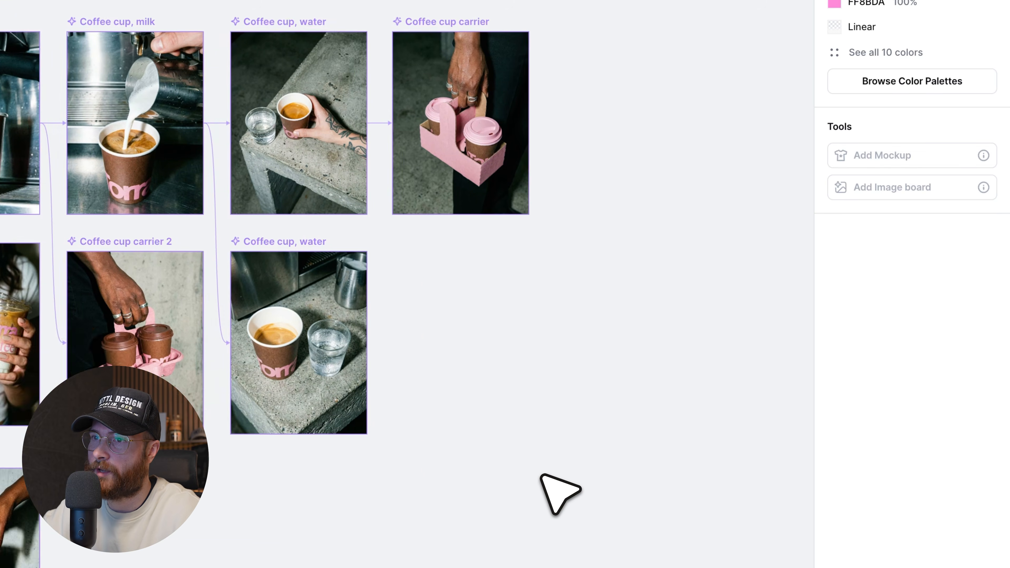
{"action": "scroll", "coordinate": [540, 474], "scroll_direction": "down", "scroll_amount": 3}
{"action": "scroll", "coordinate": [587, 491], "scroll_direction": "up", "scroll_amount": 2}
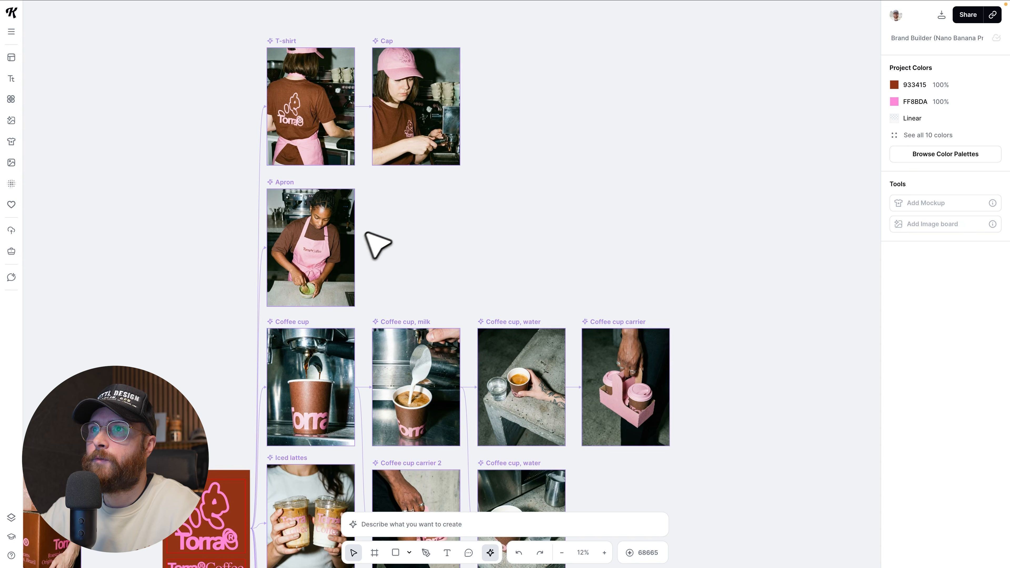
{"action": "scroll", "coordinate": [394, 237], "scroll_direction": "up", "scroll_amount": 2}
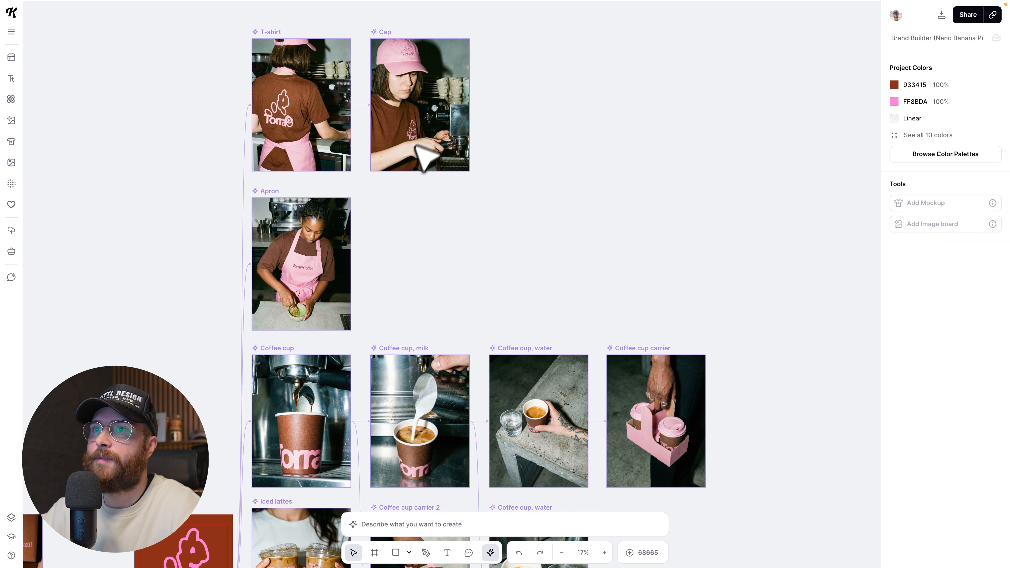
Branch a new linked image board off the "T-shirt" board, placing it below the "Cap" board.
{"action": "scroll", "coordinate": [398, 179], "scroll_direction": "up", "scroll_amount": 1}
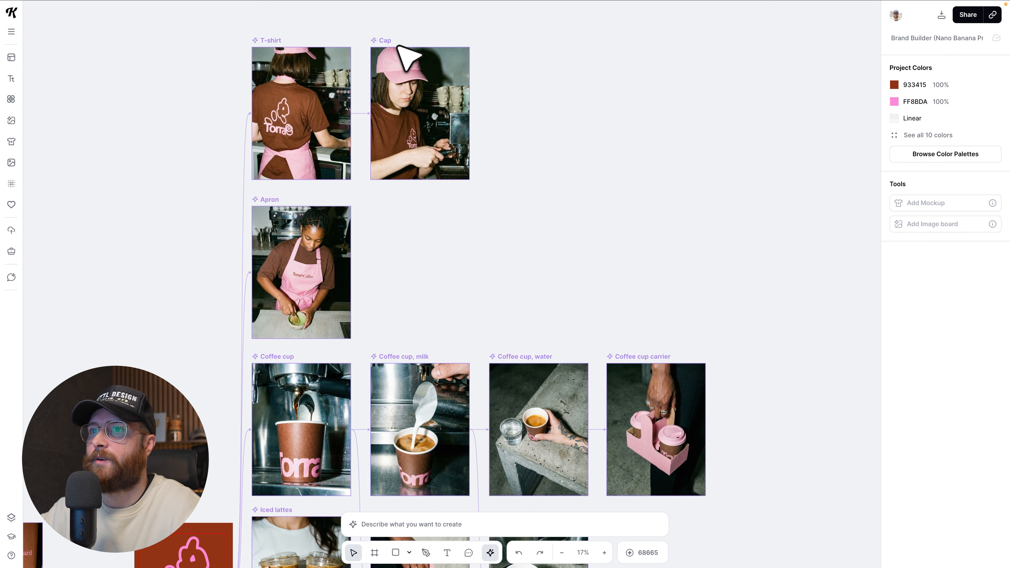
{"action": "scroll", "coordinate": [319, 85], "scroll_direction": "up", "scroll_amount": 1}
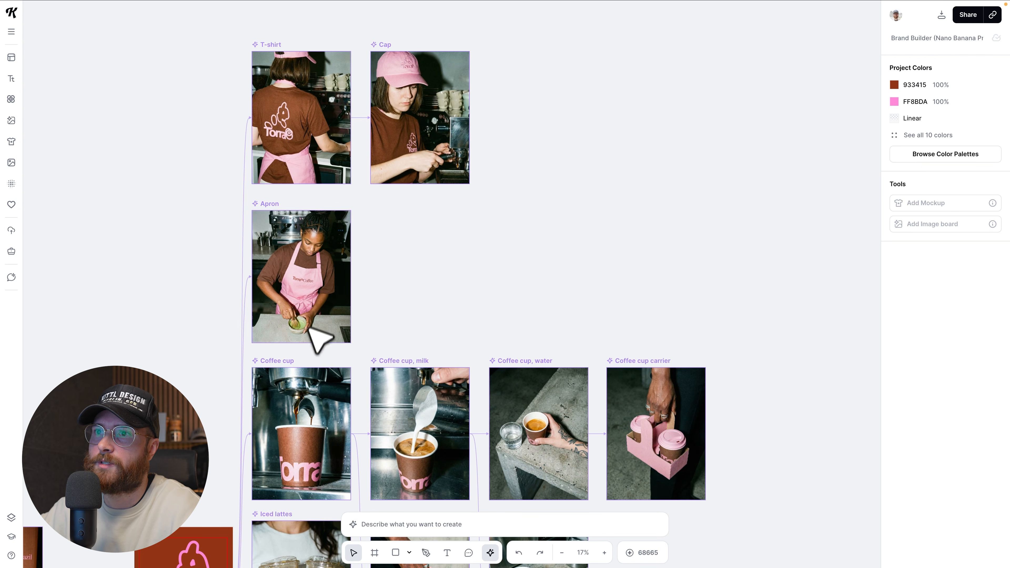
{"action": "left_click", "coordinate": [296, 64]}
{"action": "left_click_drag", "start_coordinate": [370, 117], "coordinate": [376, 230]}
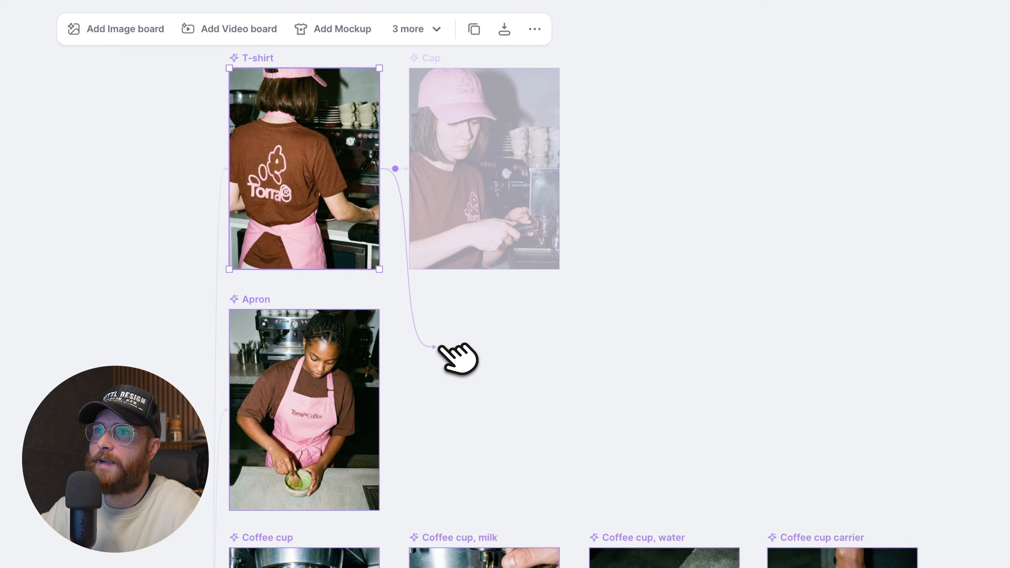
{"action": "left_click_drag", "start_coordinate": [439, 346], "coordinate": [440, 347]}
{"action": "left_click", "coordinate": [461, 338]}
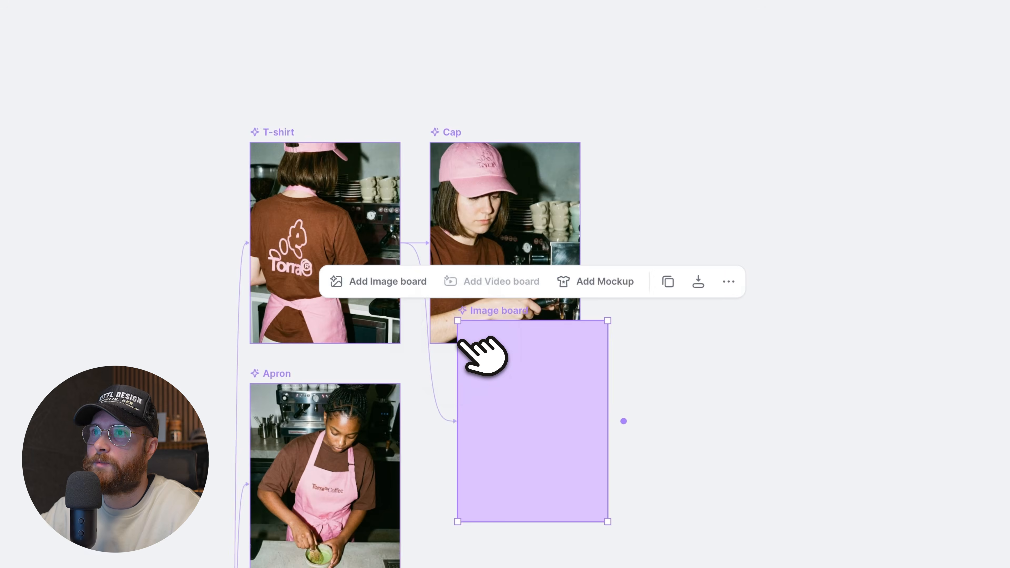
Place the new image board beside the "Apron" board and link "Apron" to it as a second source image.
{"action": "left_click_drag", "start_coordinate": [483, 313], "coordinate": [453, 371]}
{"action": "scroll", "coordinate": [461, 318], "scroll_direction": "down", "scroll_amount": 5}
{"action": "left_click_drag", "start_coordinate": [476, 175], "coordinate": [494, 178]}
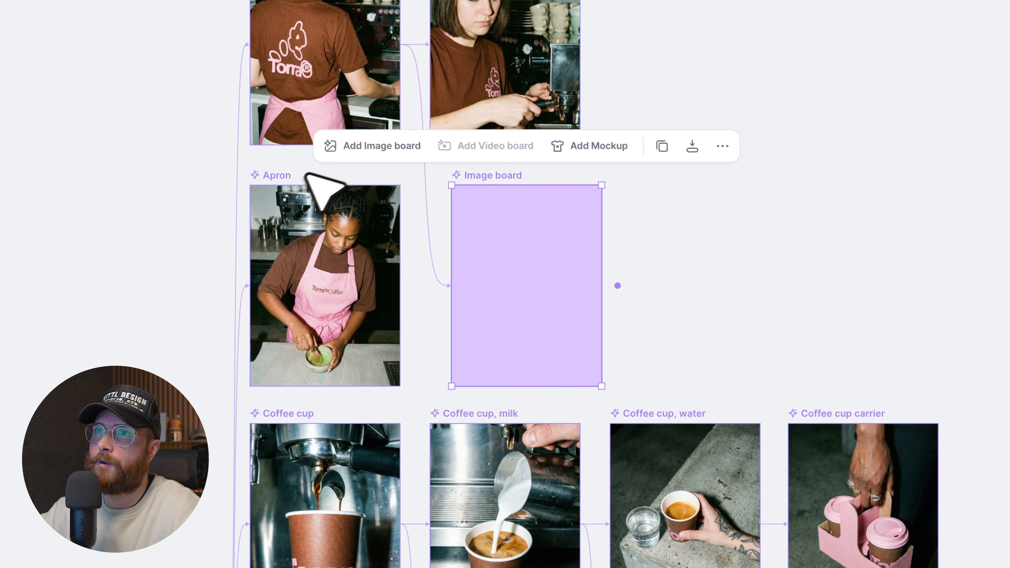
{"action": "scroll", "coordinate": [277, 180], "scroll_direction": "up", "scroll_amount": 5}
{"action": "left_click", "coordinate": [250, 194]}
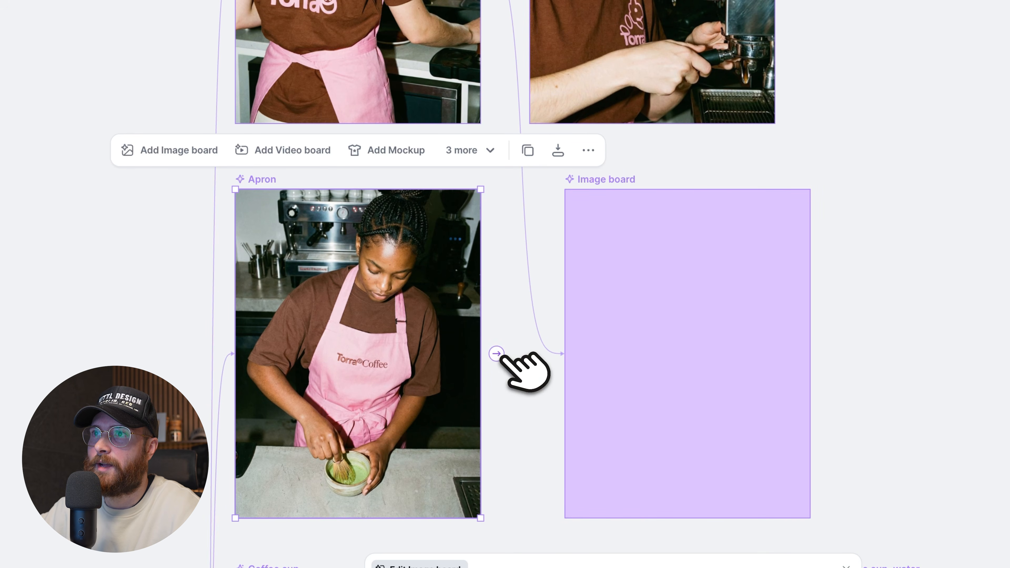
{"action": "left_click_drag", "start_coordinate": [503, 358], "coordinate": [695, 329]}
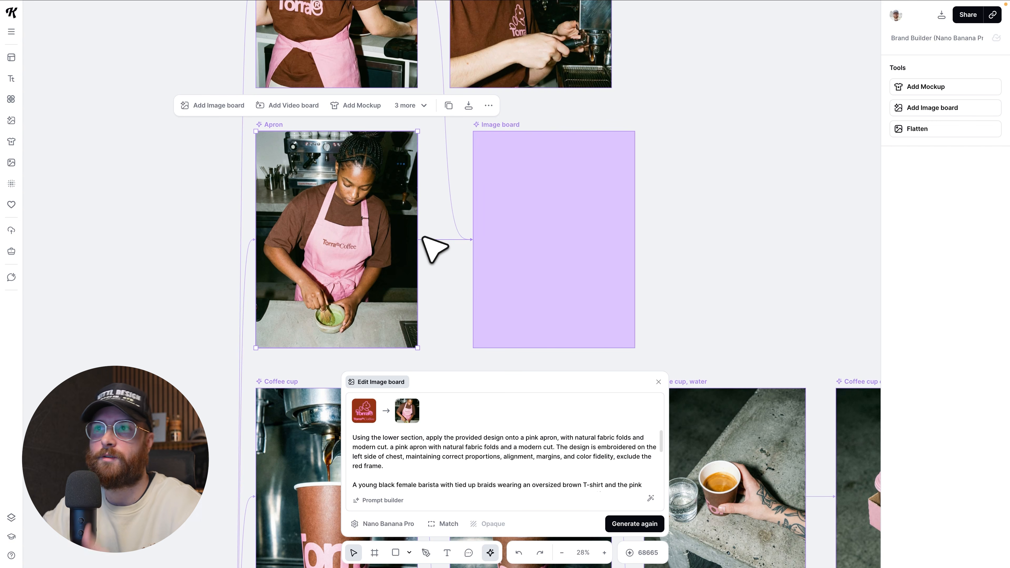
Generate the new board with a prompt merging both images: girl one at the coffee machine behind, girl two making matcha in front, slightly smiling.
{"action": "left_click", "coordinate": [498, 128]}
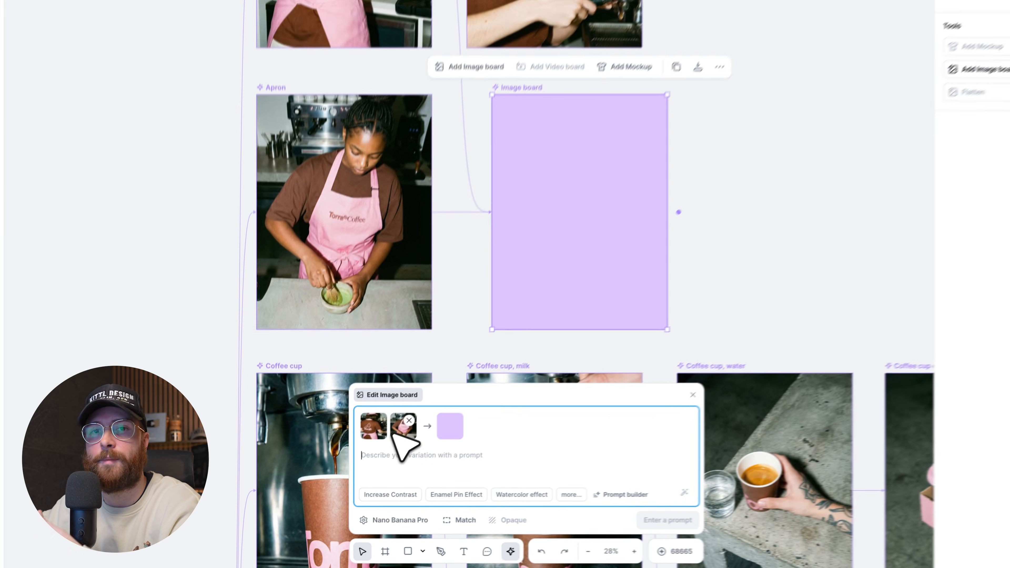
{"action": "type", "text": "Merge these two images together, having the girl from image one working at the coffee machine in the background, and the girl from image two making matcha at the counter directly in front. The image should look like it was taken together at the same time. Have the girl making match slightly smiling."}
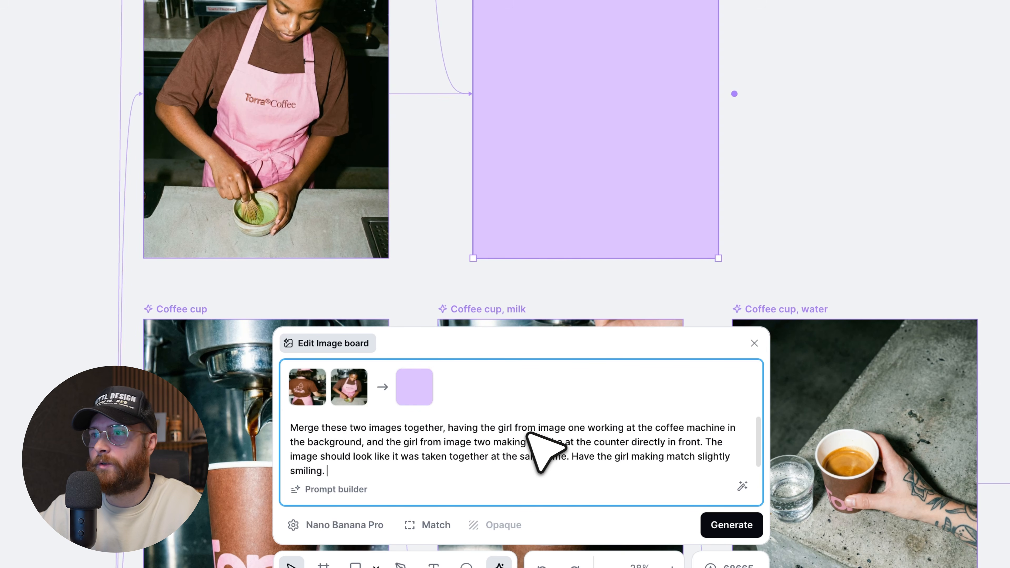
{"action": "mouse_move", "coordinate": [306, 389]}
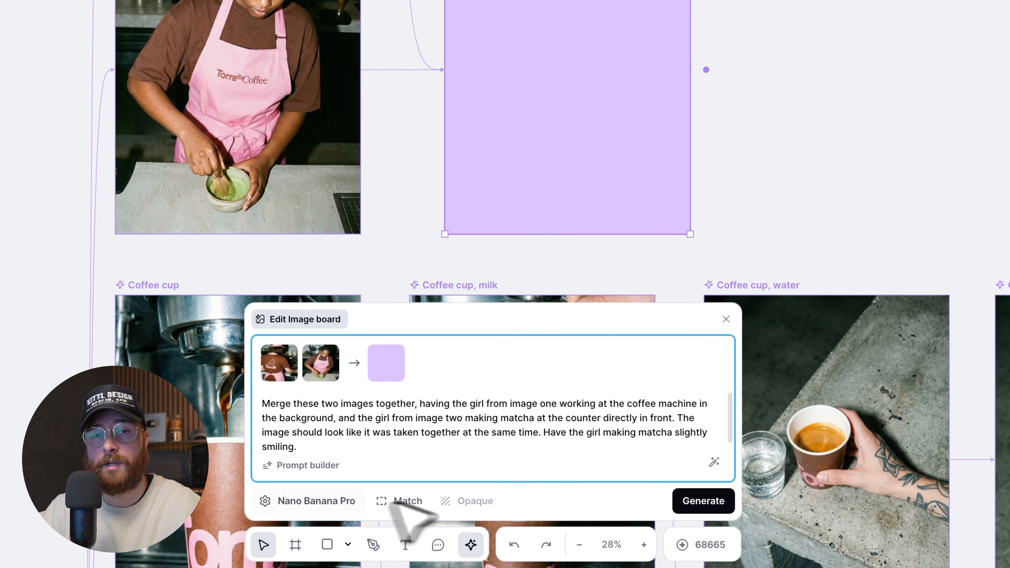
{"action": "left_click", "coordinate": [724, 502]}
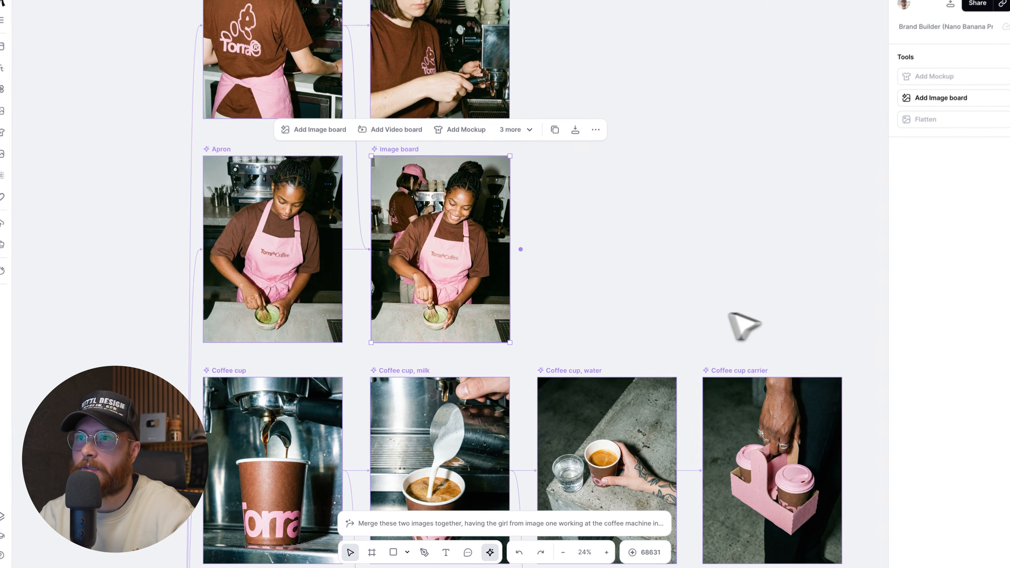
Clear the selection and compare the merged barista image with its "Apron" source image up close.
{"action": "left_click", "coordinate": [538, 312]}
{"action": "scroll", "coordinate": [539, 312], "scroll_direction": "up", "scroll_amount": 2}
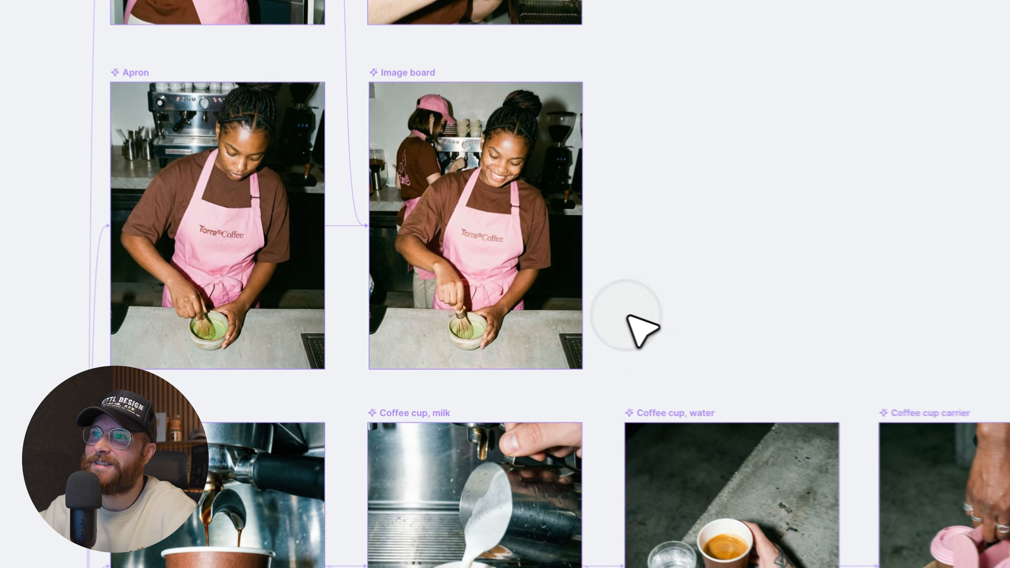
{"action": "scroll", "coordinate": [581, 287], "scroll_direction": "left", "scroll_amount": 1}
{"action": "scroll", "coordinate": [713, 280], "scroll_direction": "up", "scroll_amount": 1}
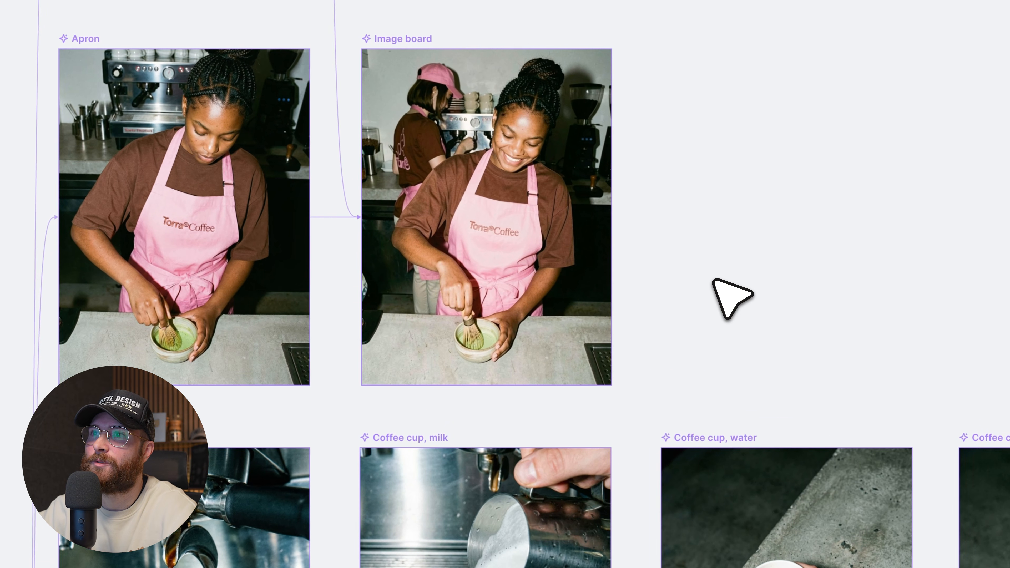
{"action": "scroll", "coordinate": [714, 279], "scroll_direction": "left", "scroll_amount": 1}
{"action": "scroll", "coordinate": [714, 280], "scroll_direction": "down", "scroll_amount": 1}
{"action": "scroll", "coordinate": [714, 280], "scroll_direction": "up", "scroll_amount": 1}
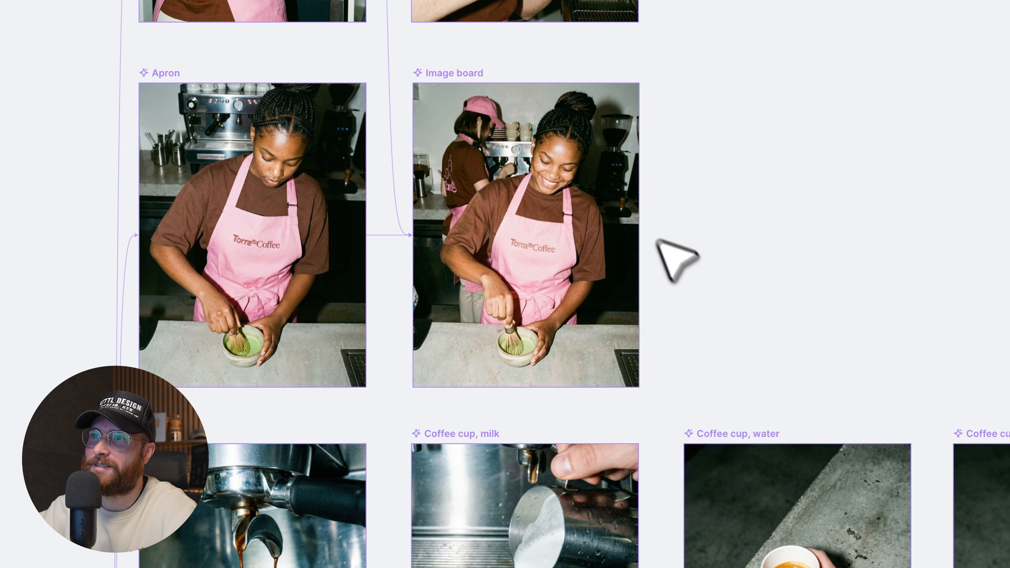
Examine the merged image alongside the "T-shirt" and "Cap" images, checking the background barista and the links between boards.
{"action": "scroll", "coordinate": [648, 240], "scroll_direction": "up", "scroll_amount": 1}
{"action": "scroll", "coordinate": [255, 376], "scroll_direction": "left", "scroll_amount": 1}
{"action": "scroll", "coordinate": [525, 394], "scroll_direction": "up", "scroll_amount": 3}
{"action": "scroll", "coordinate": [525, 395], "scroll_direction": "left", "scroll_amount": 1}
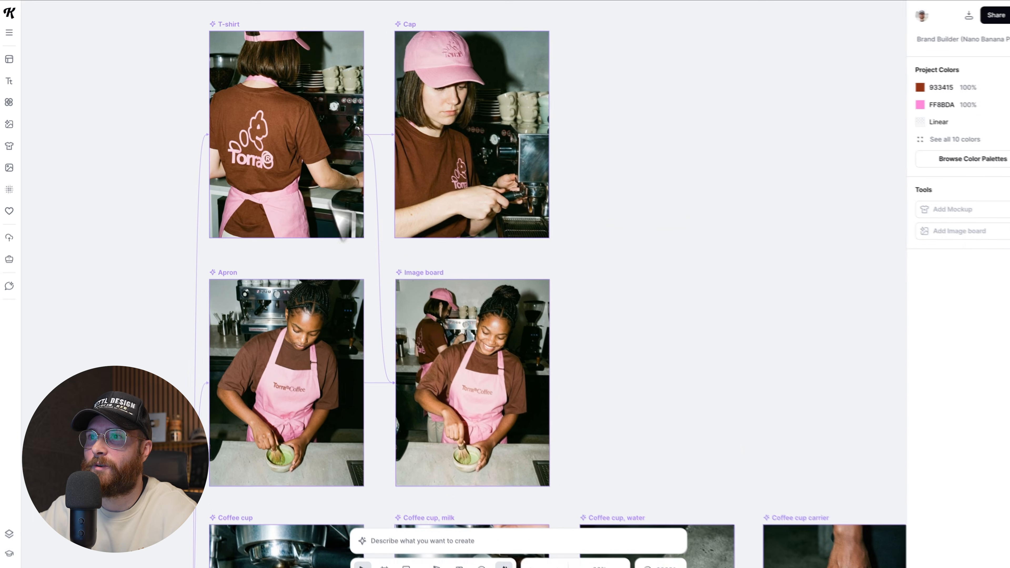
{"action": "scroll", "coordinate": [450, 321], "scroll_direction": "up", "scroll_amount": 3}
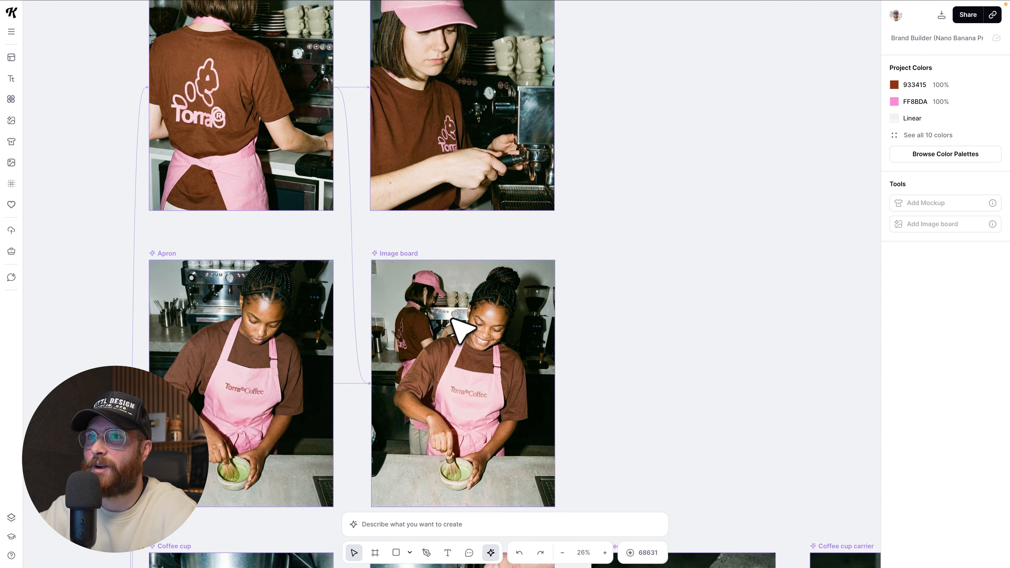
{"action": "scroll", "coordinate": [450, 320], "scroll_direction": "down", "scroll_amount": 1}
{"action": "scroll", "coordinate": [538, 311], "scroll_direction": "down", "scroll_amount": 2}
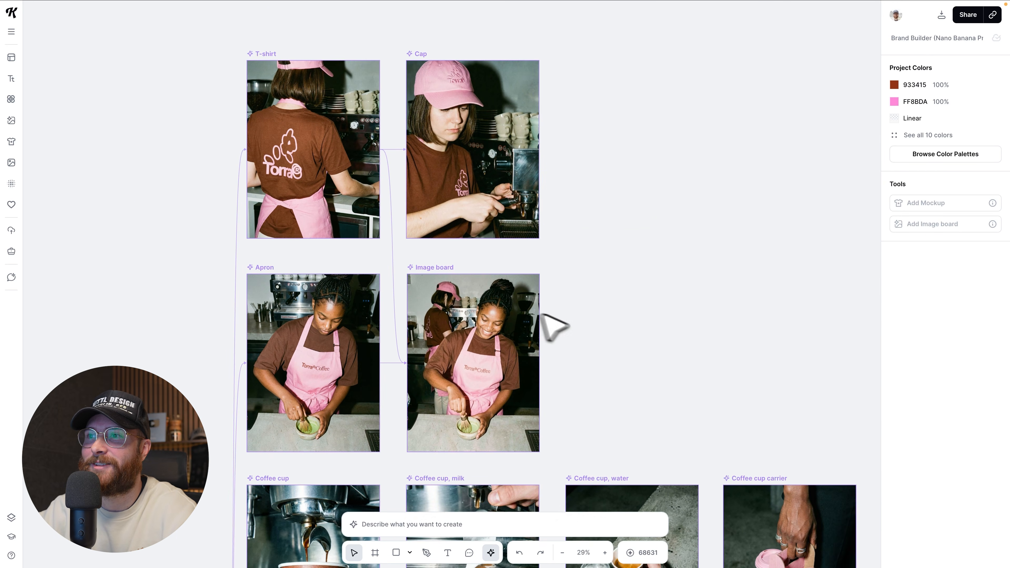
{"action": "scroll", "coordinate": [573, 319], "scroll_direction": "up", "scroll_amount": 2}
{"action": "scroll", "coordinate": [560, 316], "scroll_direction": "down", "scroll_amount": 1}
{"action": "scroll", "coordinate": [561, 335], "scroll_direction": "down", "scroll_amount": 1}
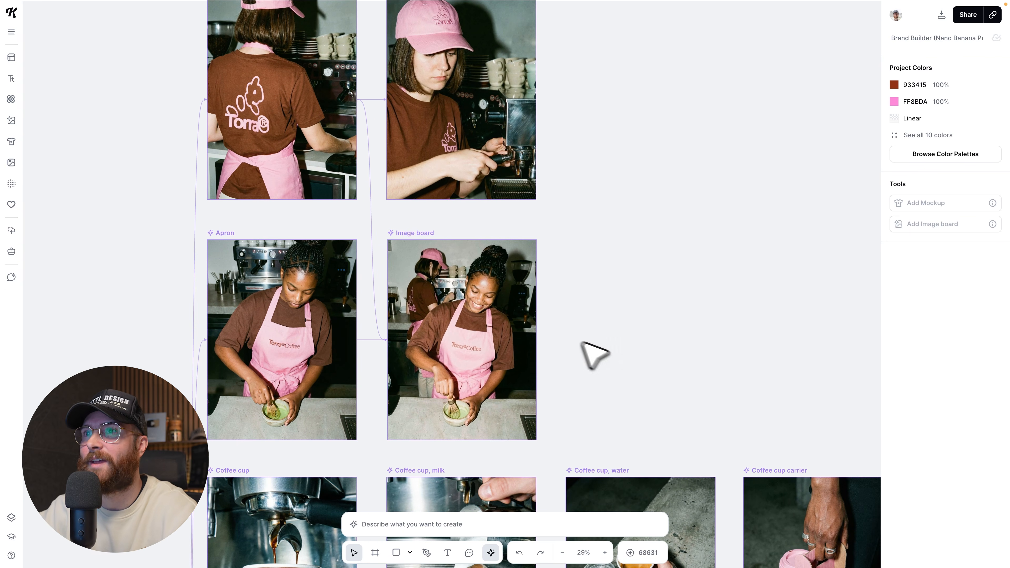